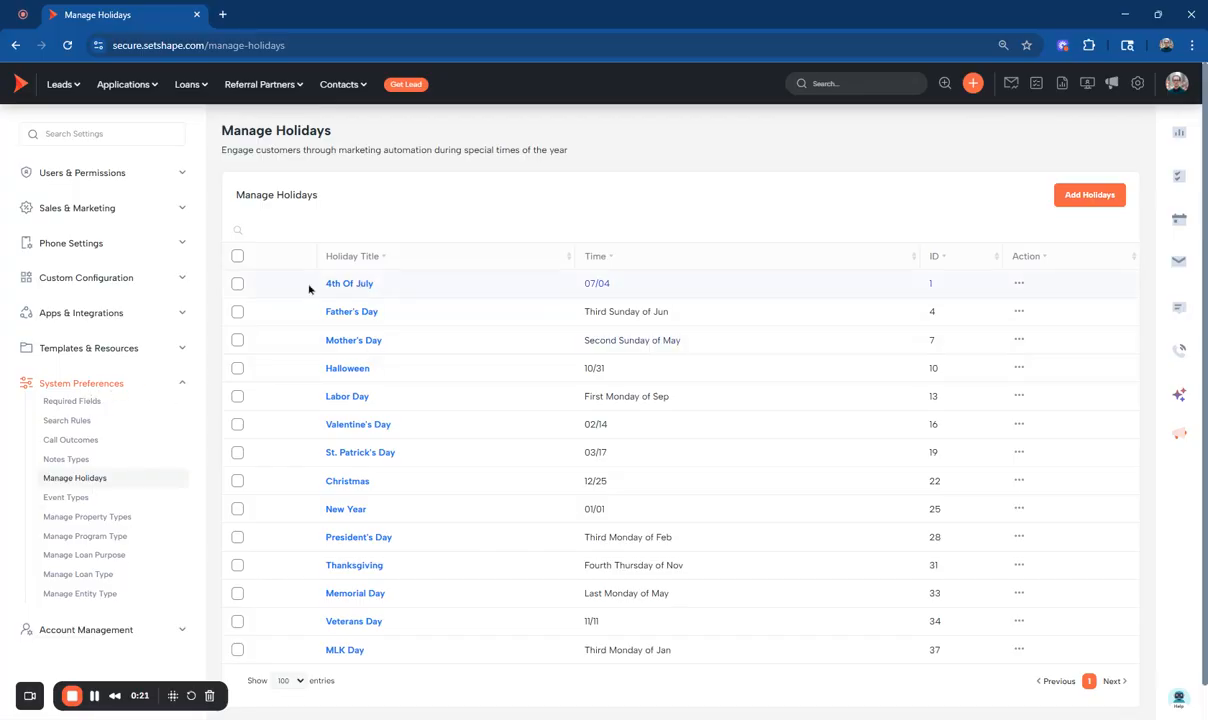
# Review the edit settings of the 4th of July and Father's Day holidays, returning to the holidays list.
pyautogui.click(1019, 283)
pyautogui.click(903, 313)
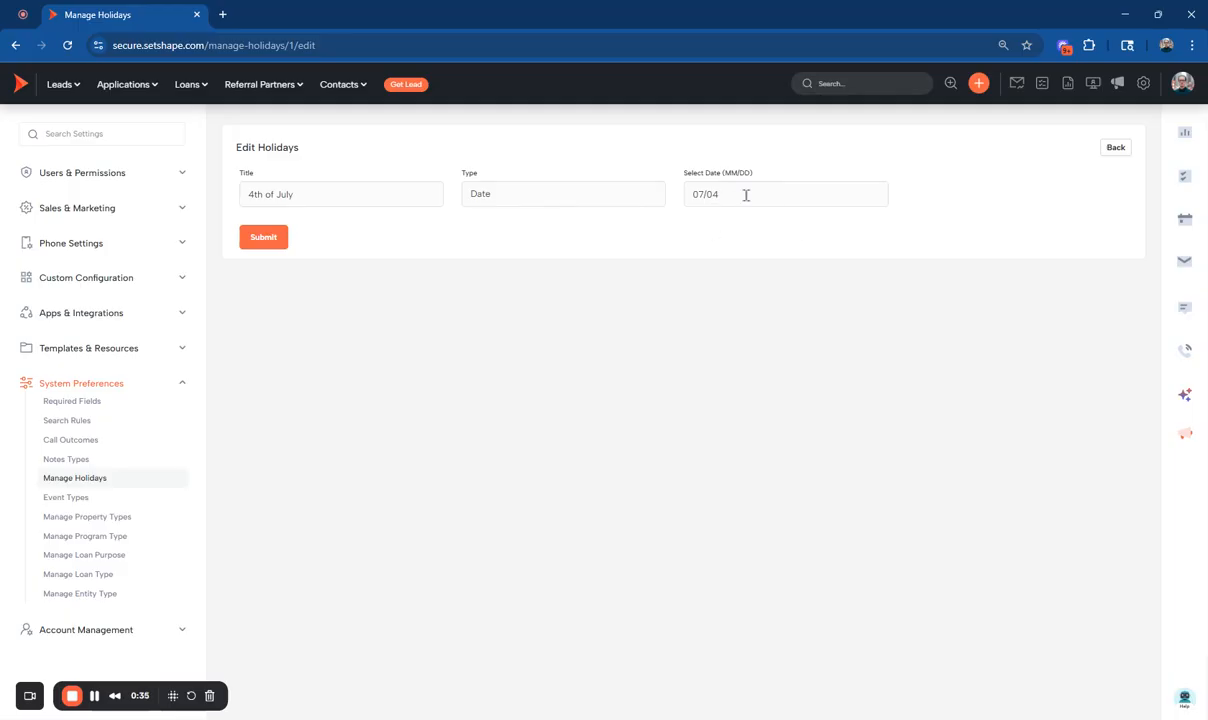
pyautogui.click(1118, 150)
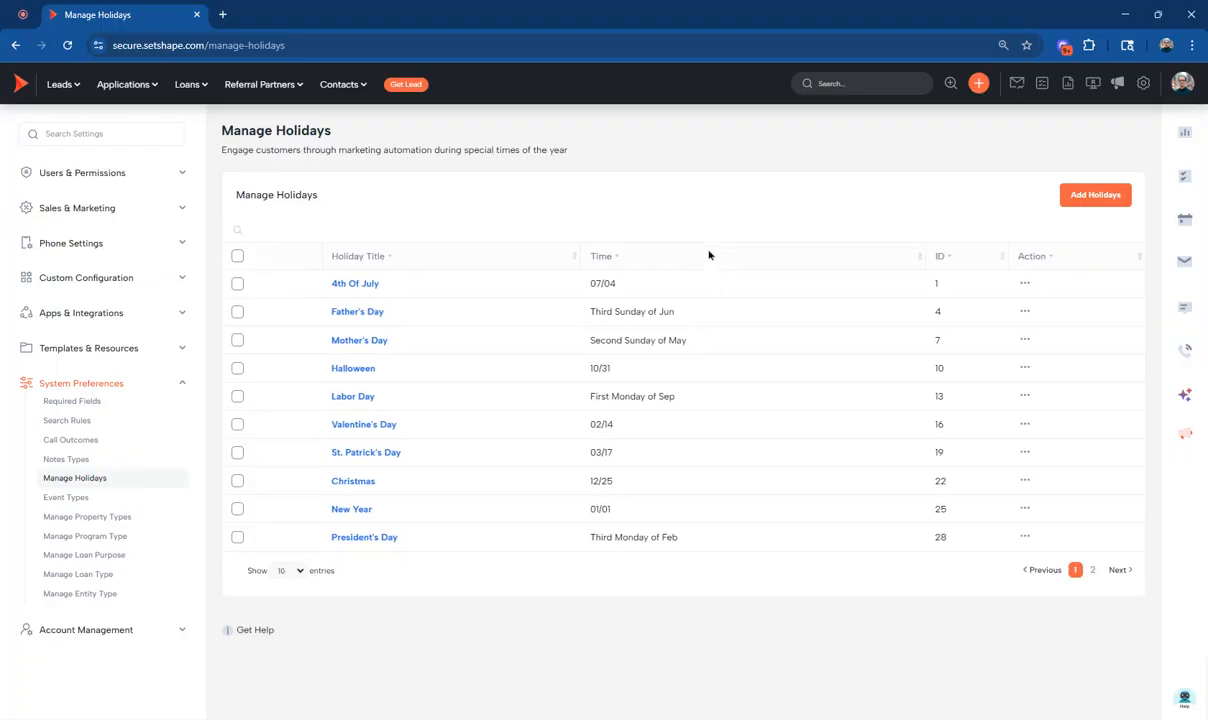
pyautogui.click(370, 314)
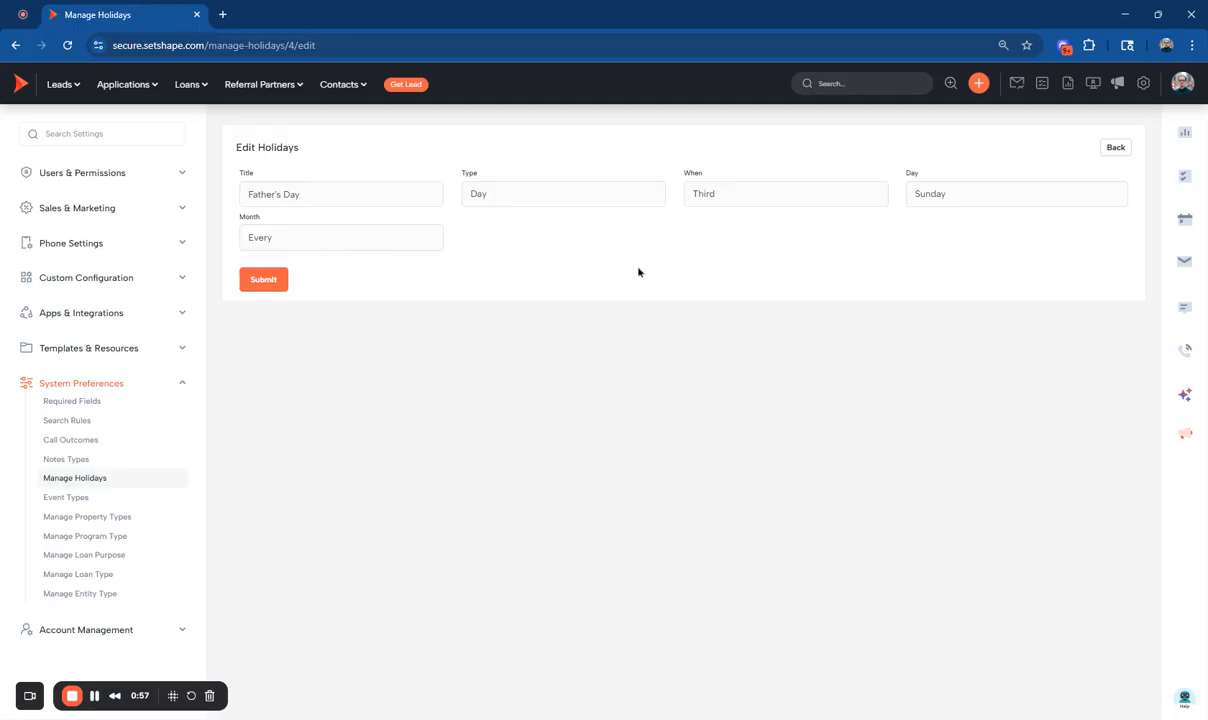
pyautogui.click(1115, 147)
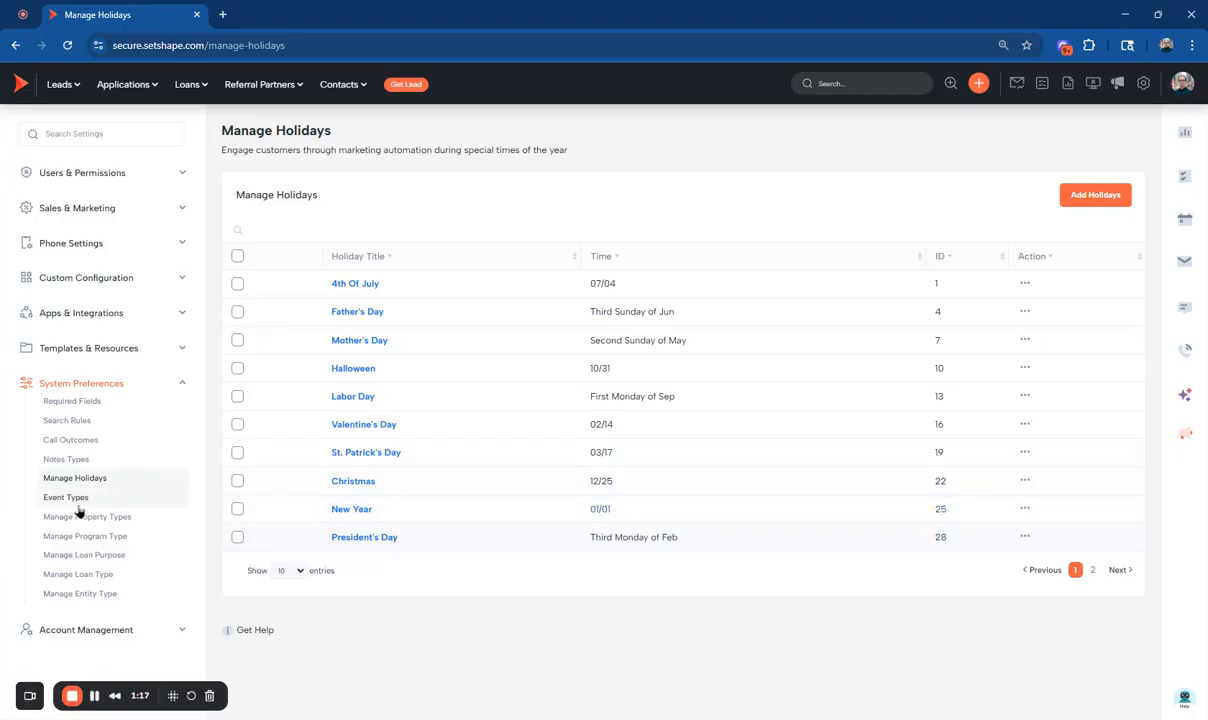
# Open the Automated Actions (Triggers) settings in a new browser tab and switch to it.
pyautogui.click(74, 207)
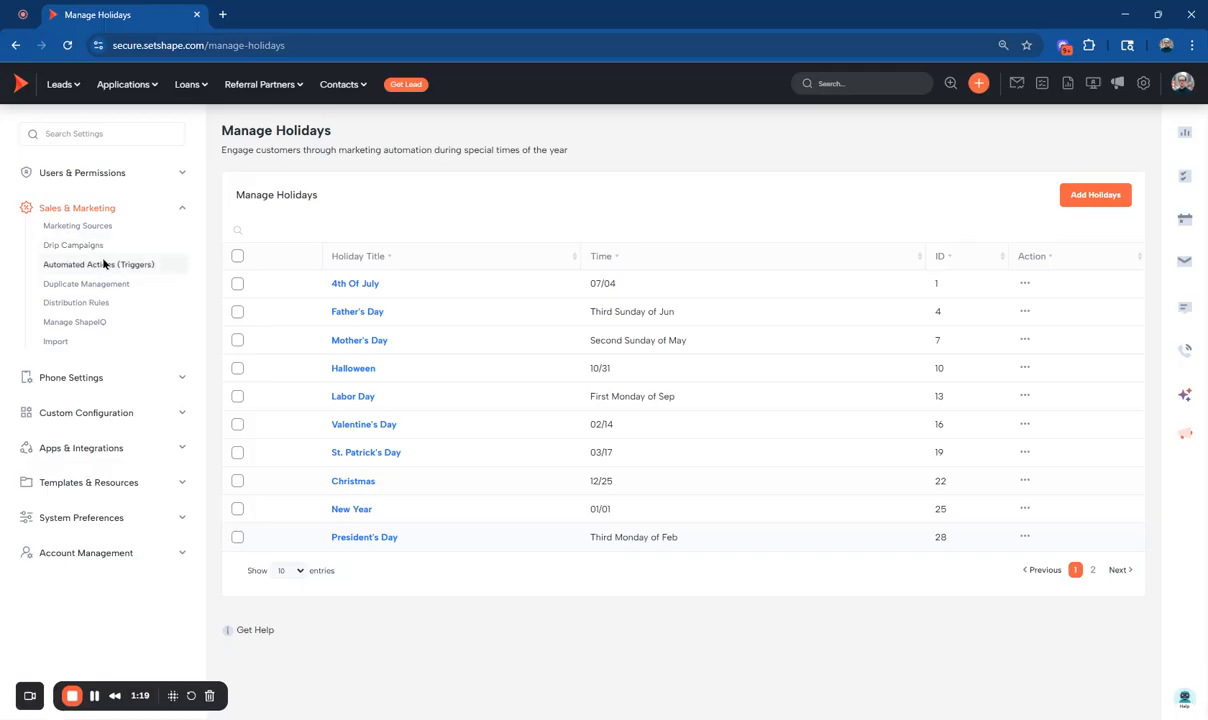
pyautogui.keyDown('ctrl'); pyautogui.click(100, 265); pyautogui.keyUp('ctrl')
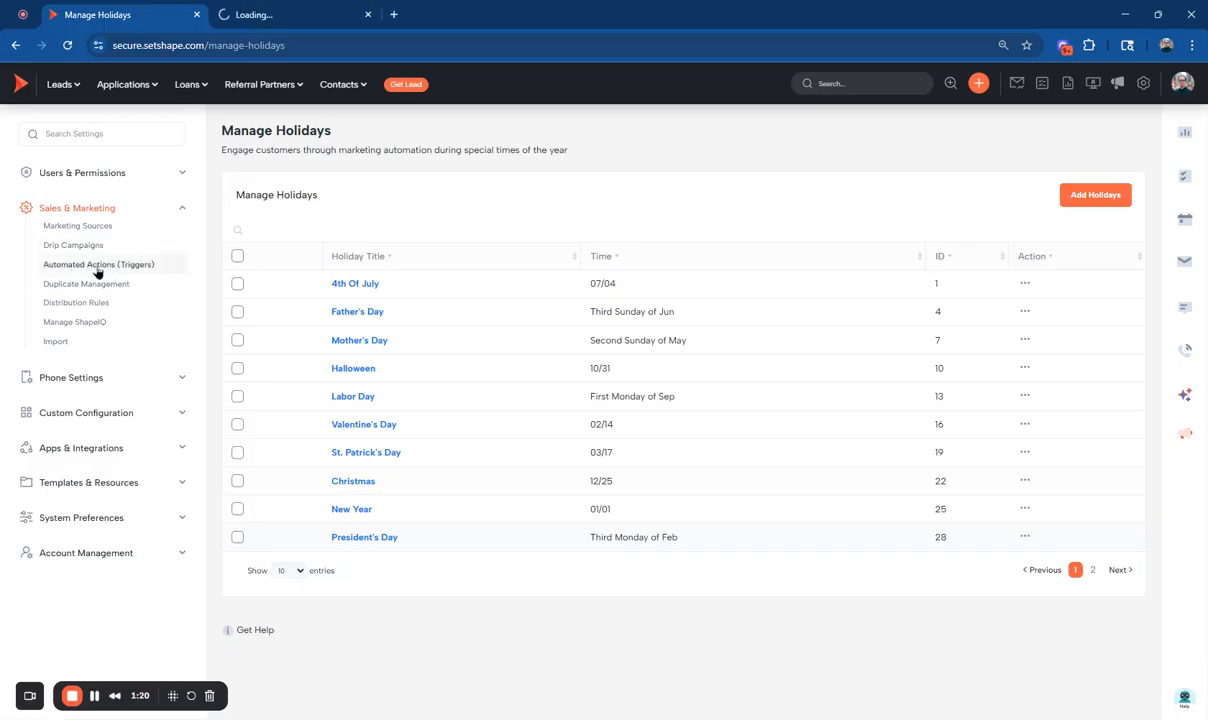
pyautogui.click(265, 18)
# Activate the Marketing: Birthdays trigger folder and inspect the Happy Birthday (Borrower) trigger inside it.
pyautogui.scroll(-4, 408, 351)
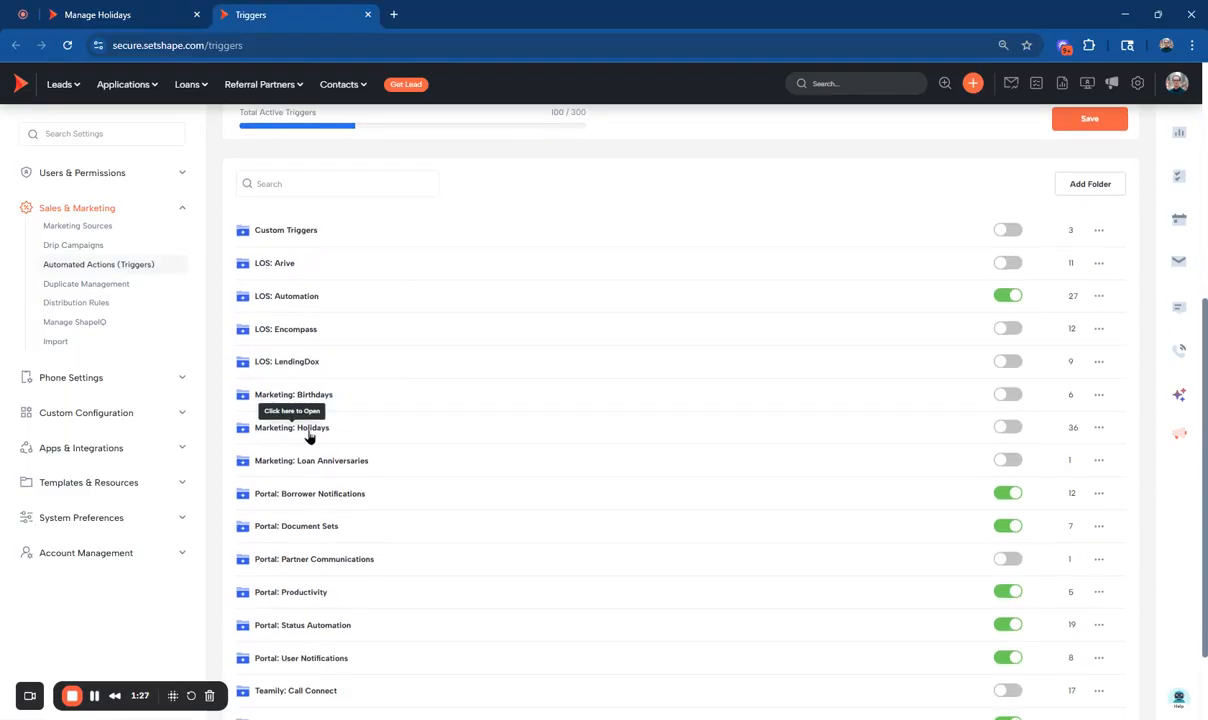
pyautogui.click(1007, 398)
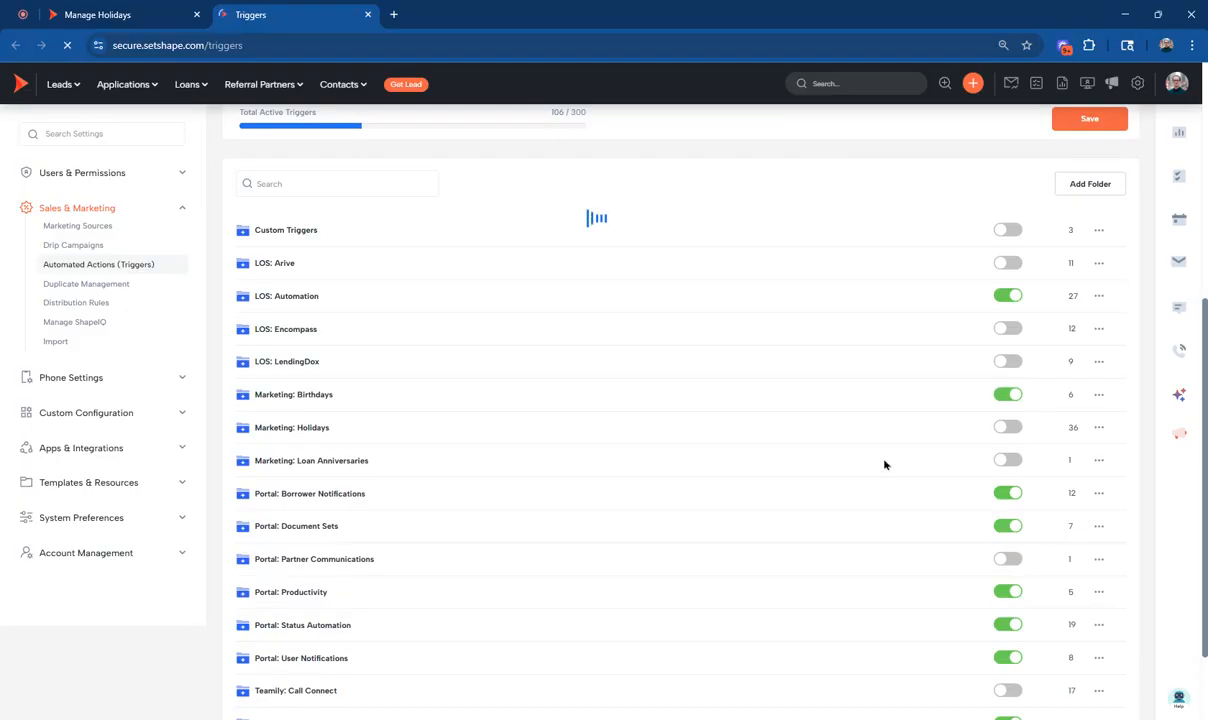
pyautogui.click(292, 396)
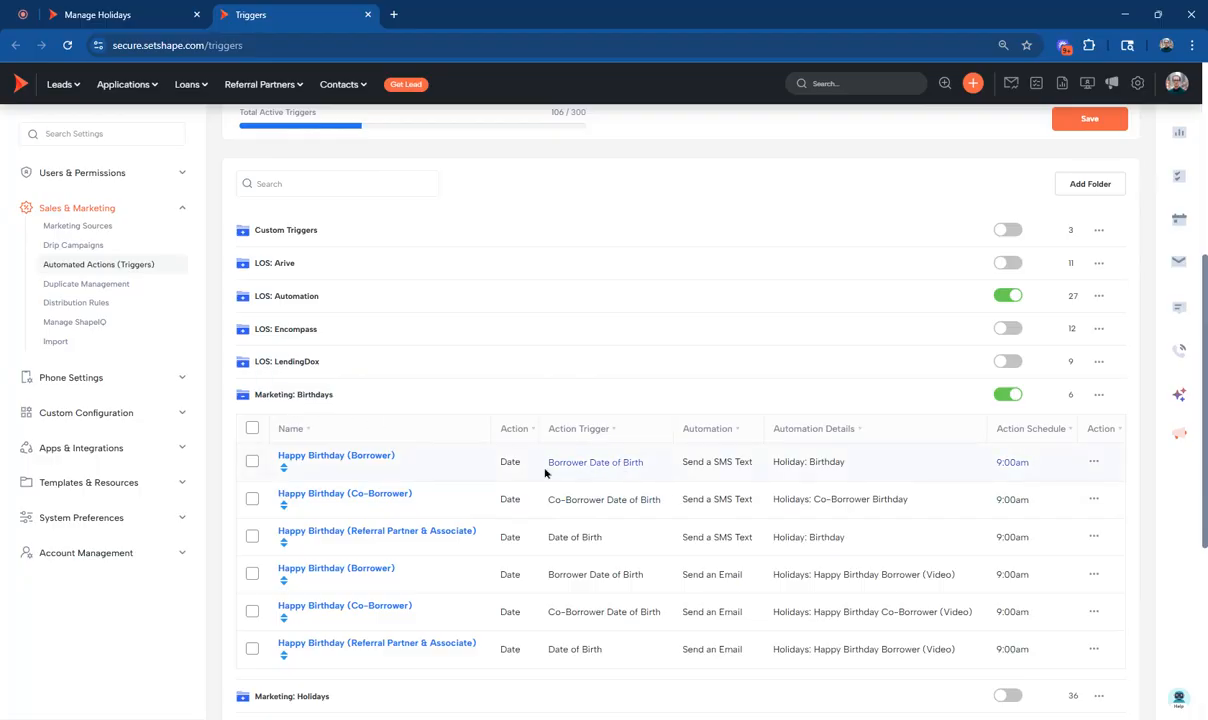
pyautogui.moveTo(545, 468); pyautogui.dragTo(627, 460)
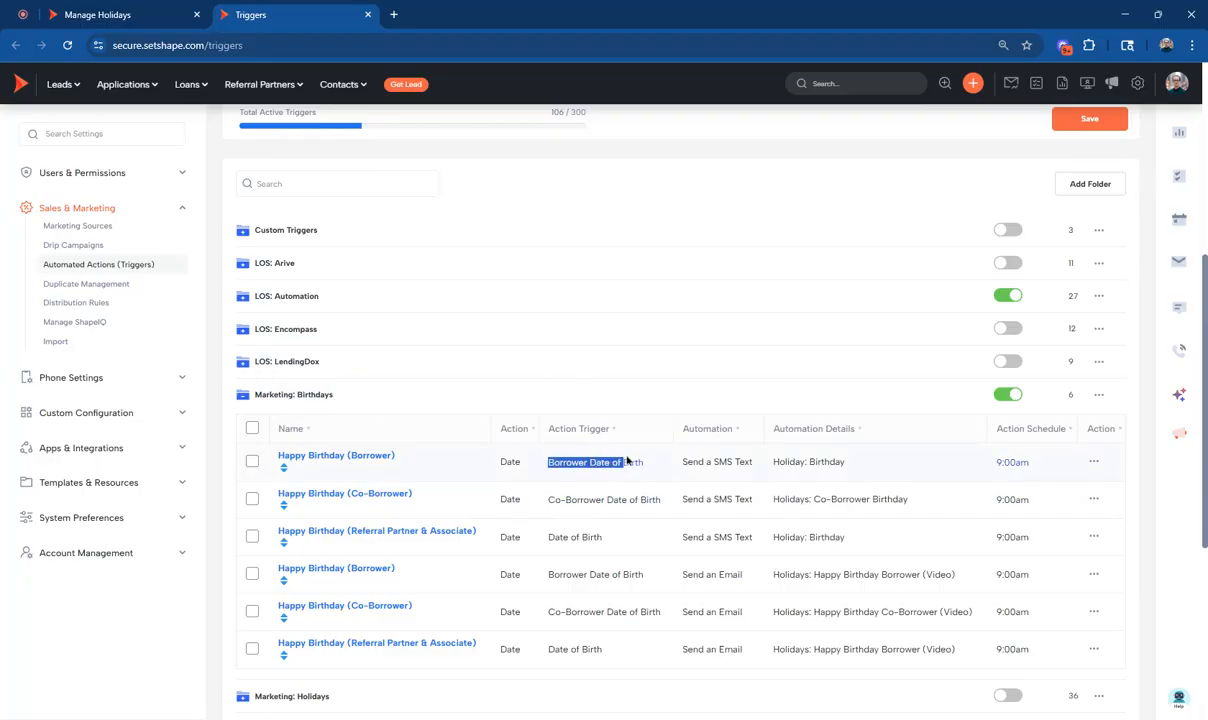
# Deactivate the Marketing: Birthdays folder, and activate and expand the Marketing: Holidays folder.
pyautogui.click(1006, 396)
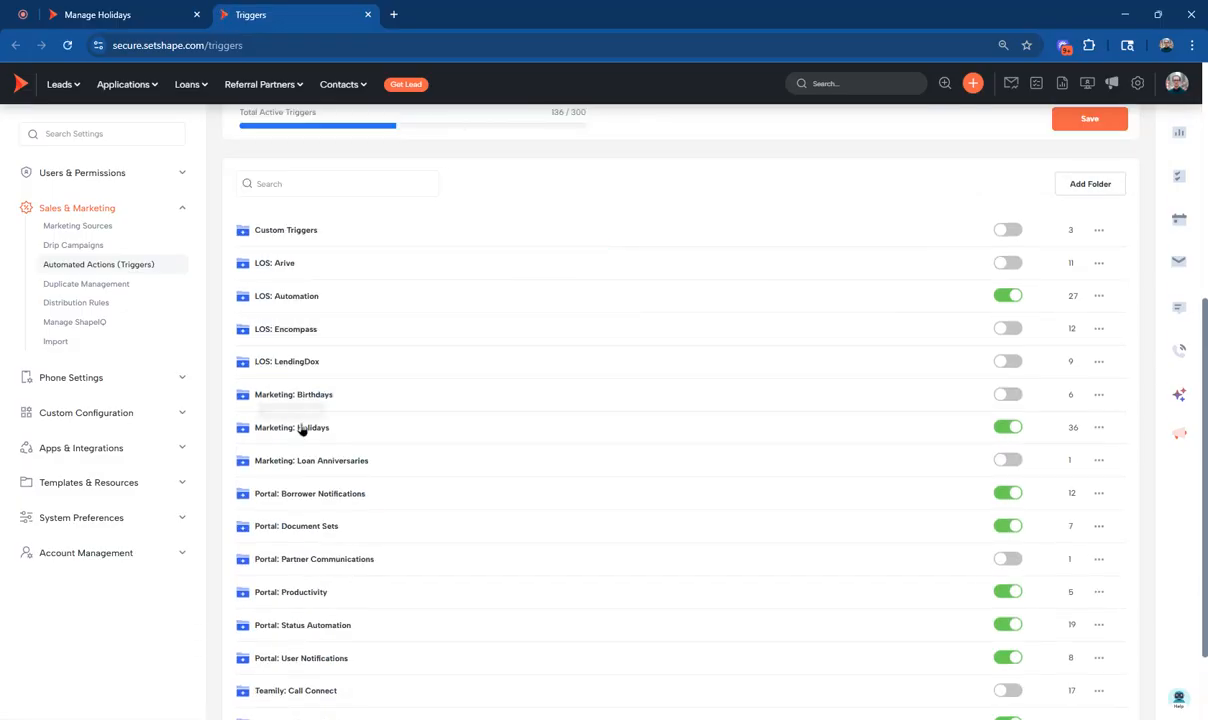
pyautogui.click(302, 428)
pyautogui.scroll(-3, 647, 469)
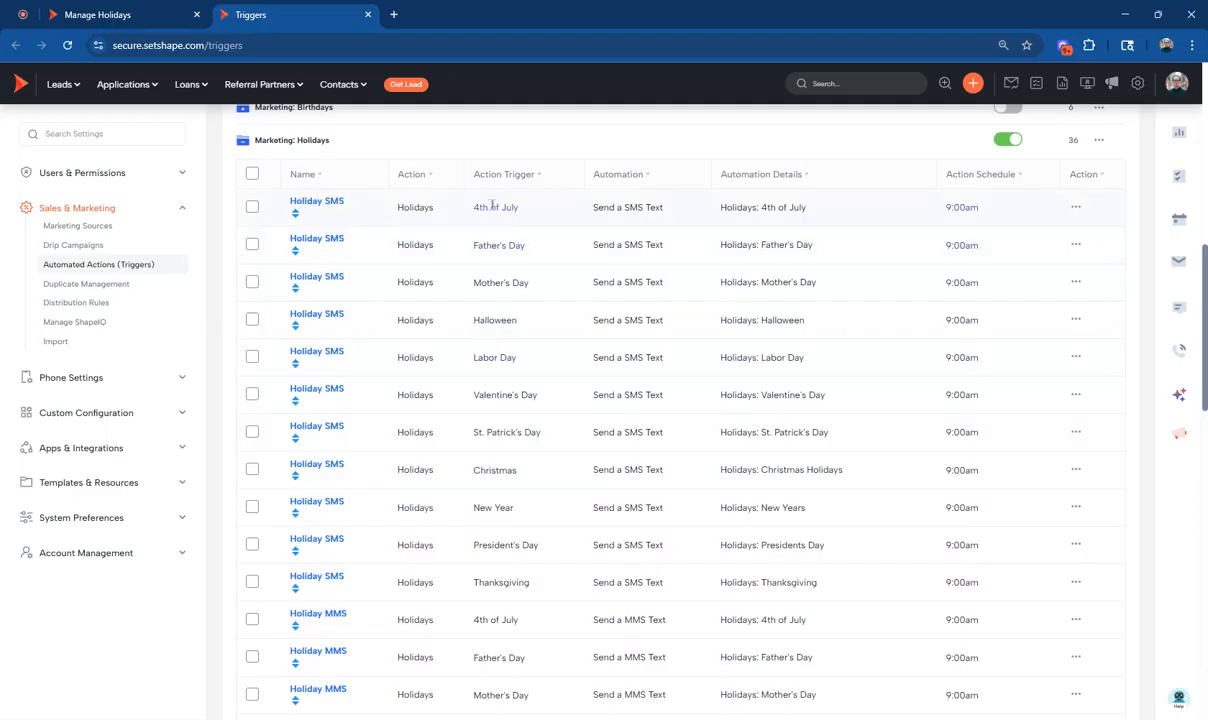
# Examine the trigger event, automation, template and schedule of the 4th of July Holiday SMS trigger.
pyautogui.moveTo(470, 211); pyautogui.dragTo(665, 207)
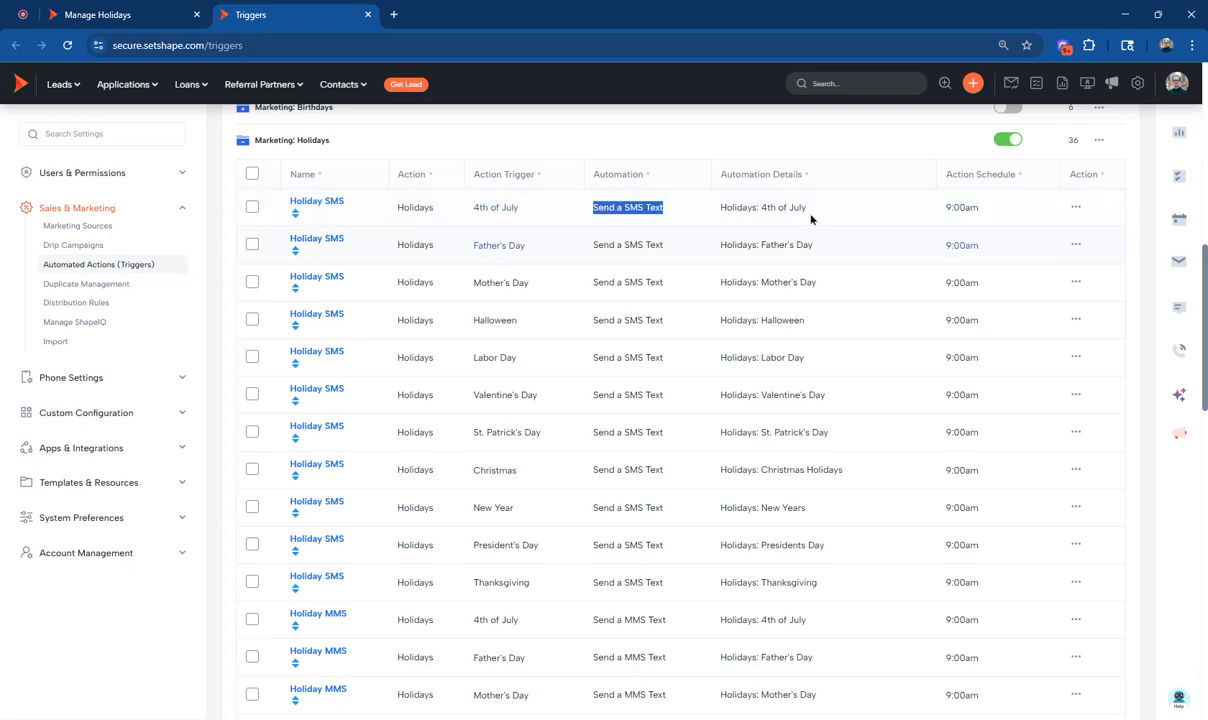
pyautogui.moveTo(811, 215); pyautogui.dragTo(715, 201)
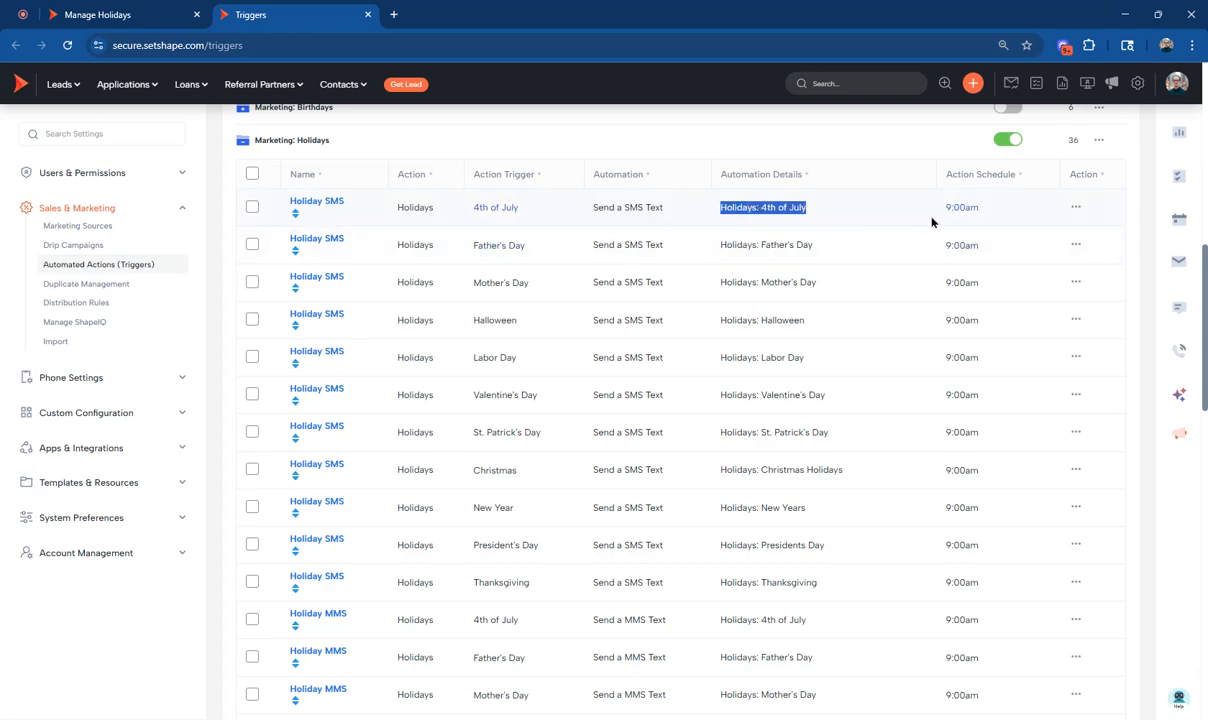
pyautogui.moveTo(938, 207); pyautogui.dragTo(1015, 215)
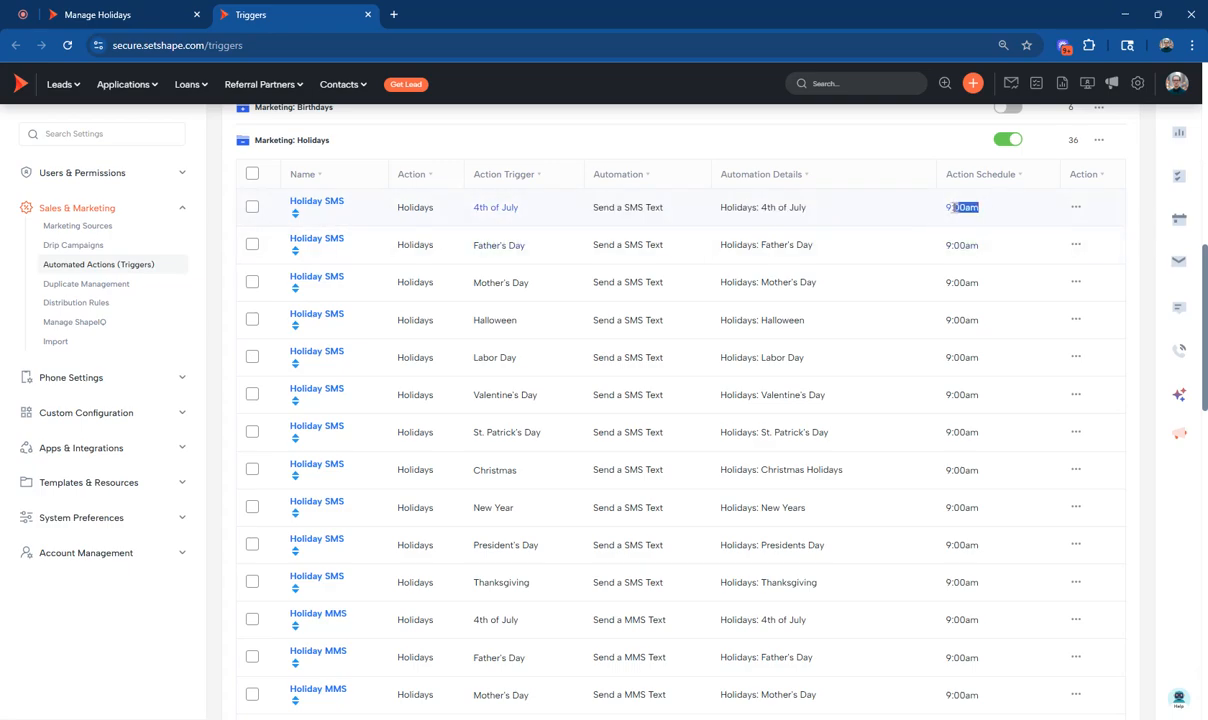
# Open the 4th of July Holiday SMS trigger for editing and inspect its automation action setting.
pyautogui.click(1076, 207)
pyautogui.click(948, 233)
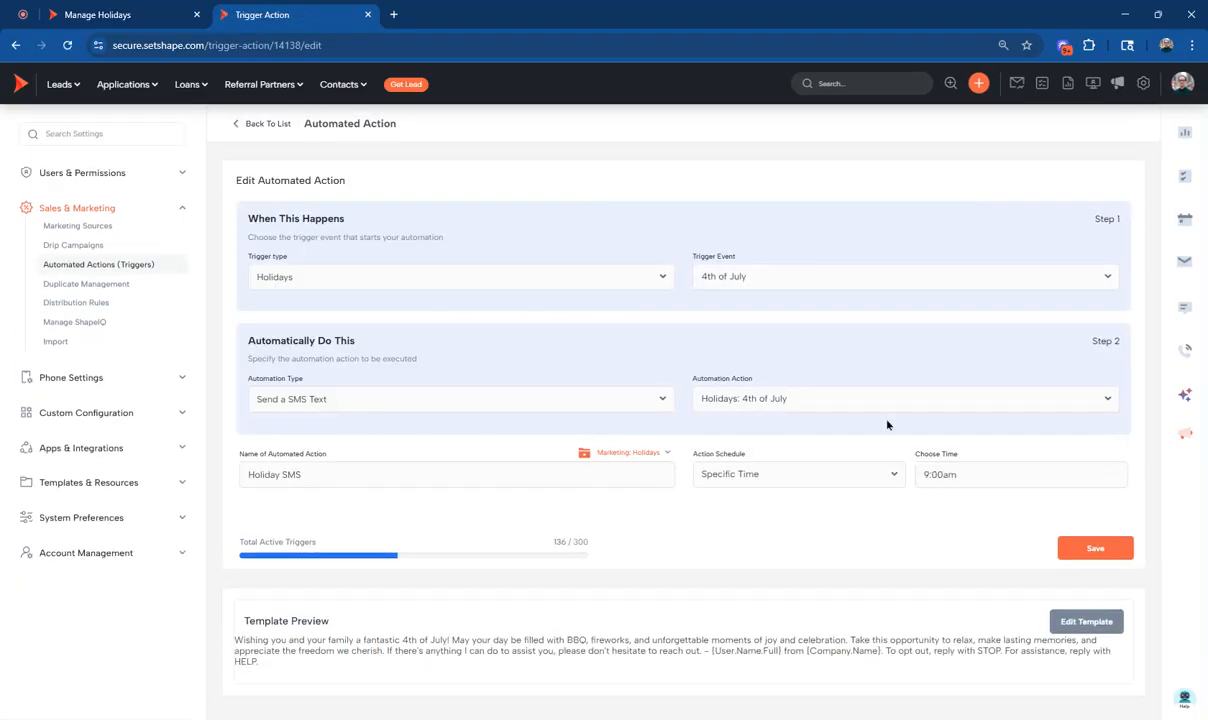
pyautogui.click(740, 398)
pyautogui.click(638, 329)
# Review the message of the Holidays: 4th of July text template, then return to the automated actions list.
pyautogui.click(1083, 621)
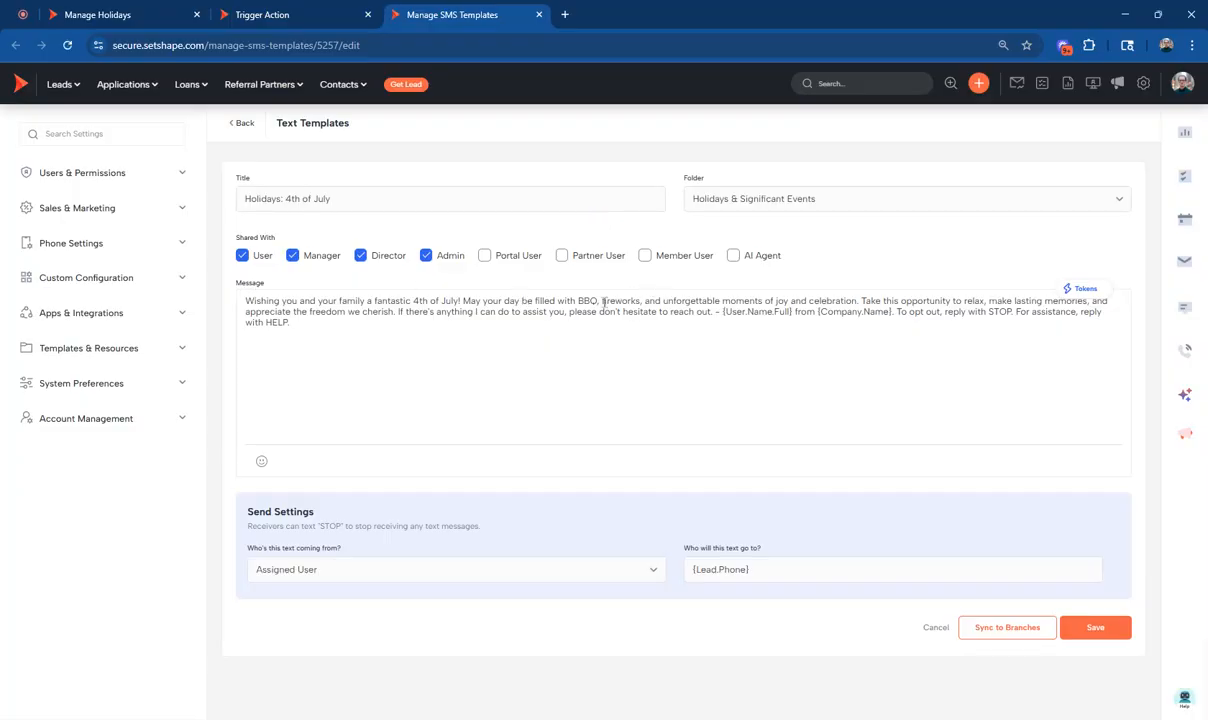
pyautogui.moveTo(603, 303); pyautogui.dragTo(535, 300)
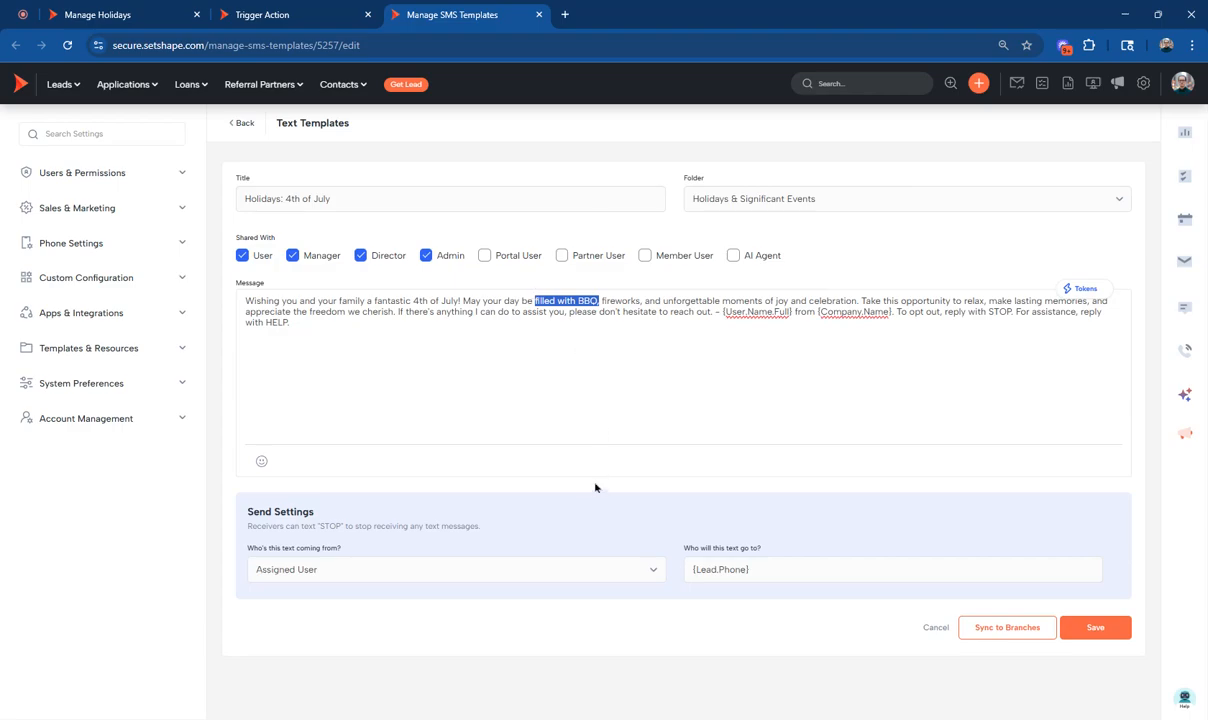
pyautogui.click(423, 310)
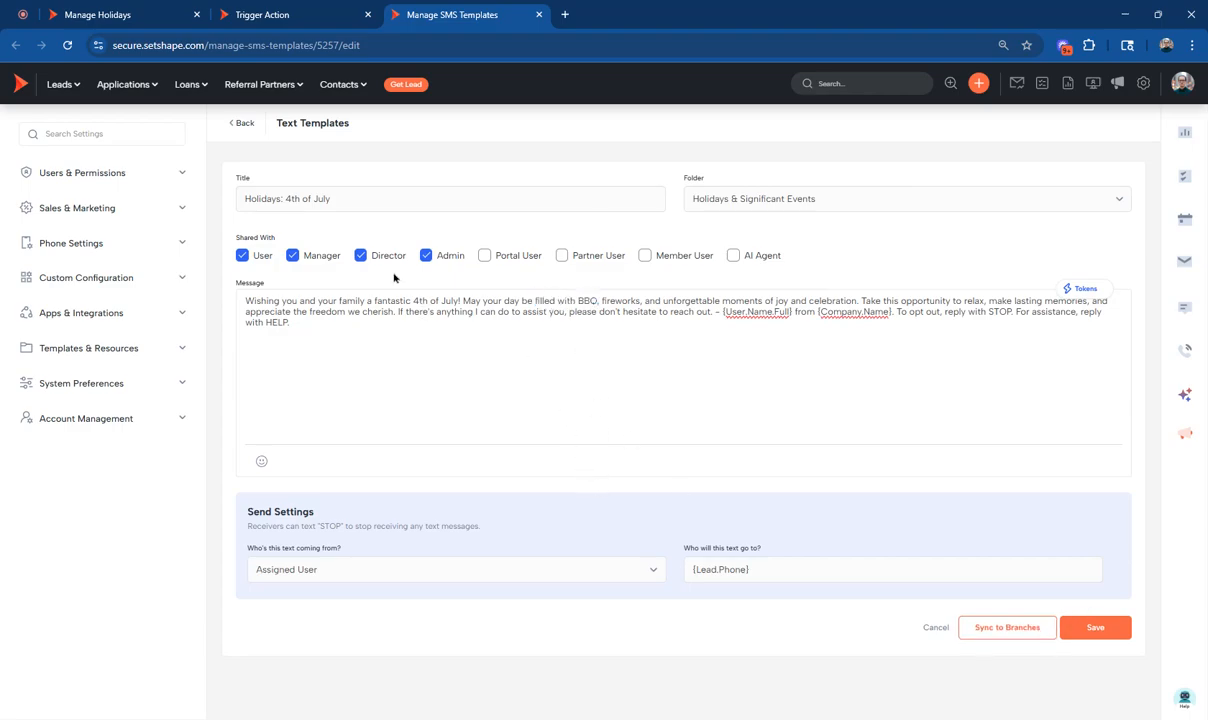
pyautogui.click(242, 127)
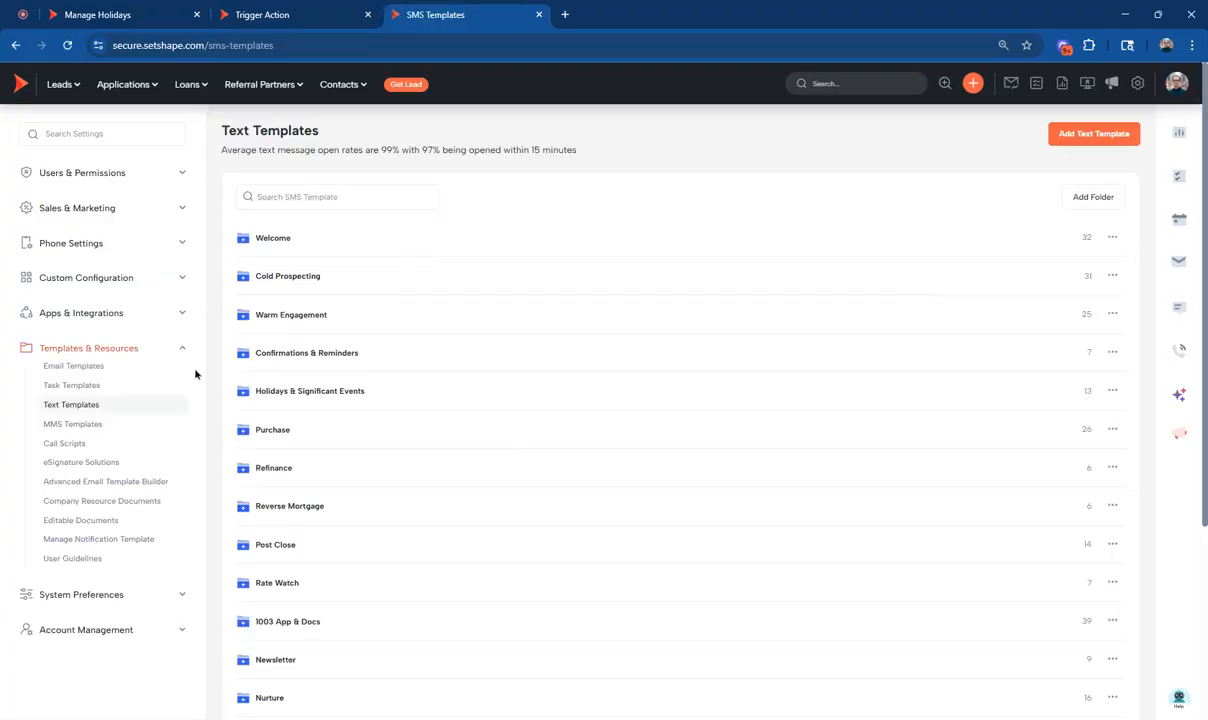
pyautogui.click(539, 14)
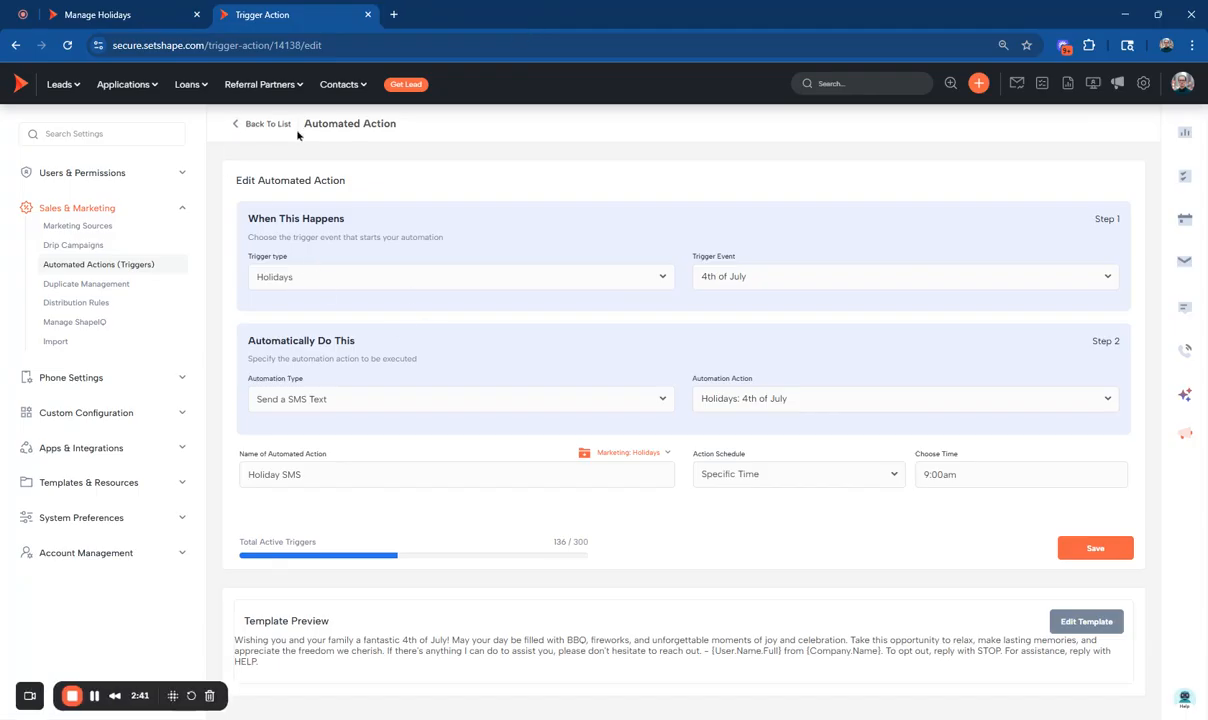
pyautogui.click(247, 127)
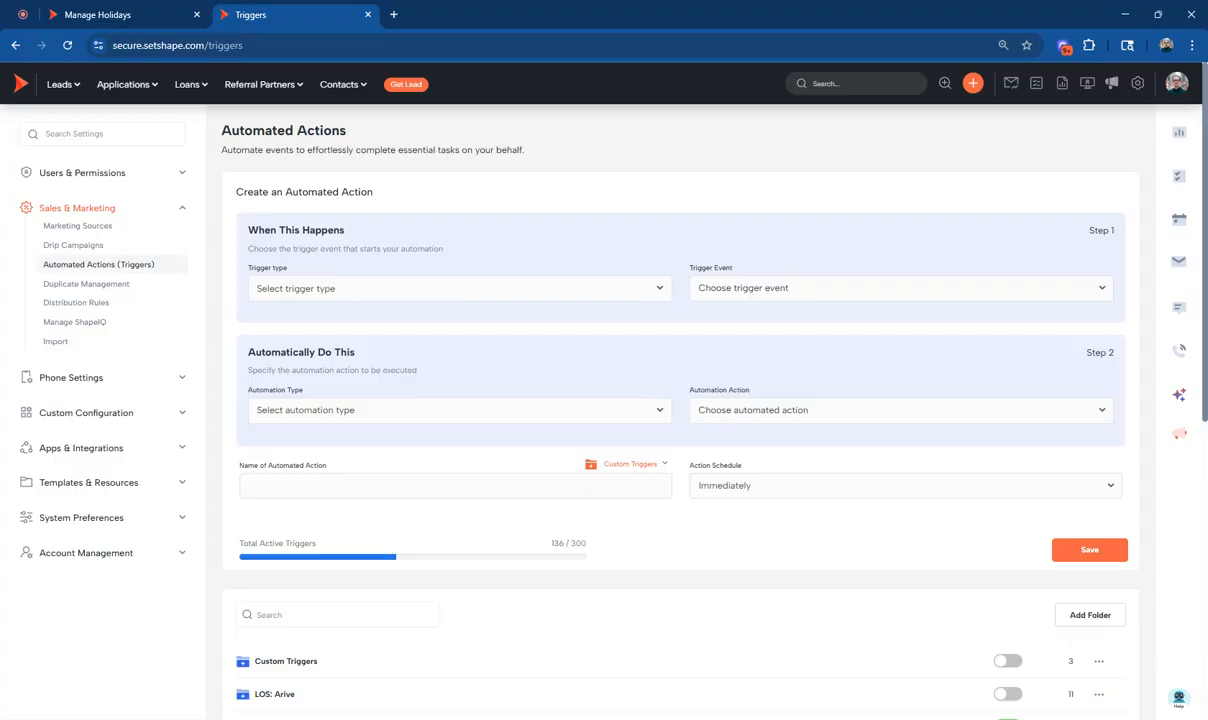
# Set a new automated action's trigger type to Holidays with the 4th of July event, and browse the other holiday events.
pyautogui.click(782, 285)
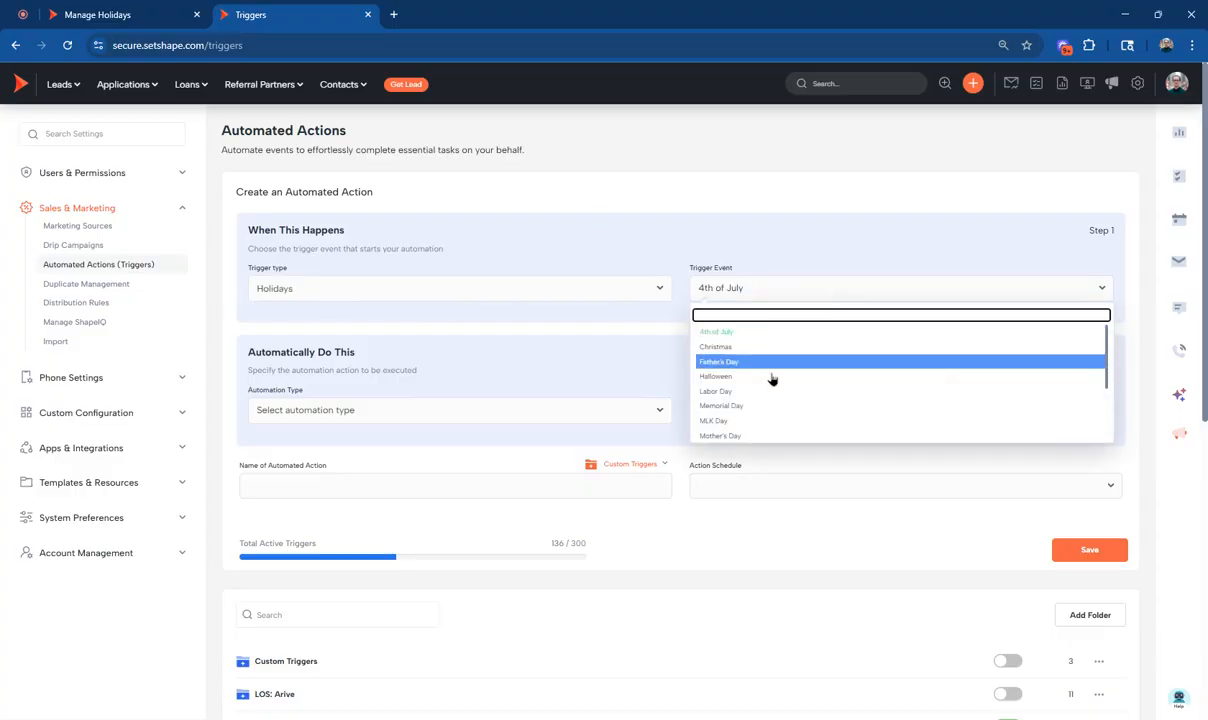
pyautogui.scroll(-3, 770, 400)
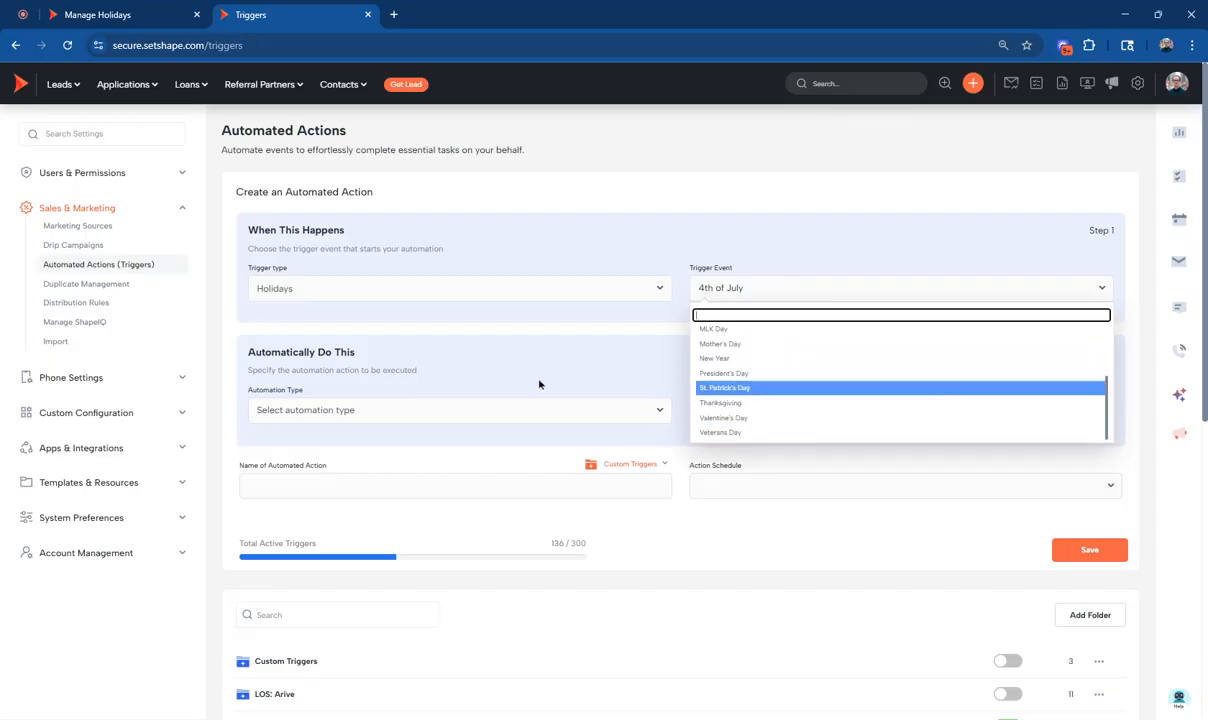
pyautogui.click(81, 517)
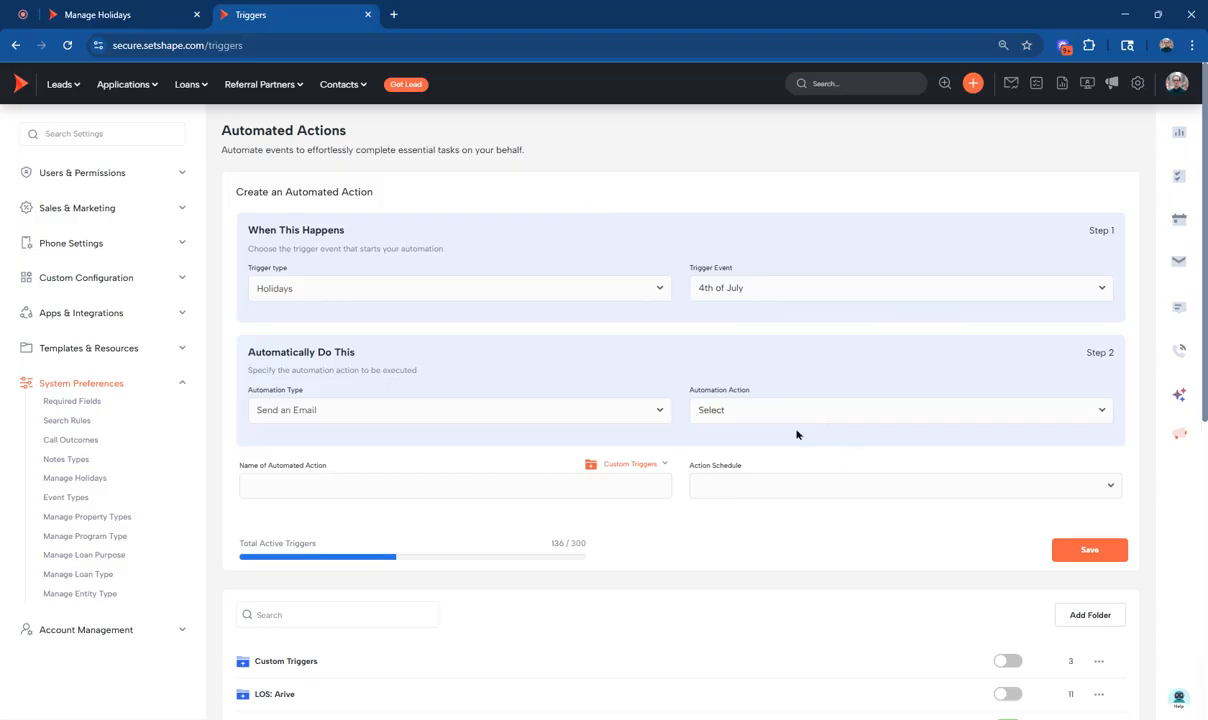
# Set the new action to email the Holidays: 4th of July (Video) template, scheduled for a Specific Time.
pyautogui.click(745, 412)
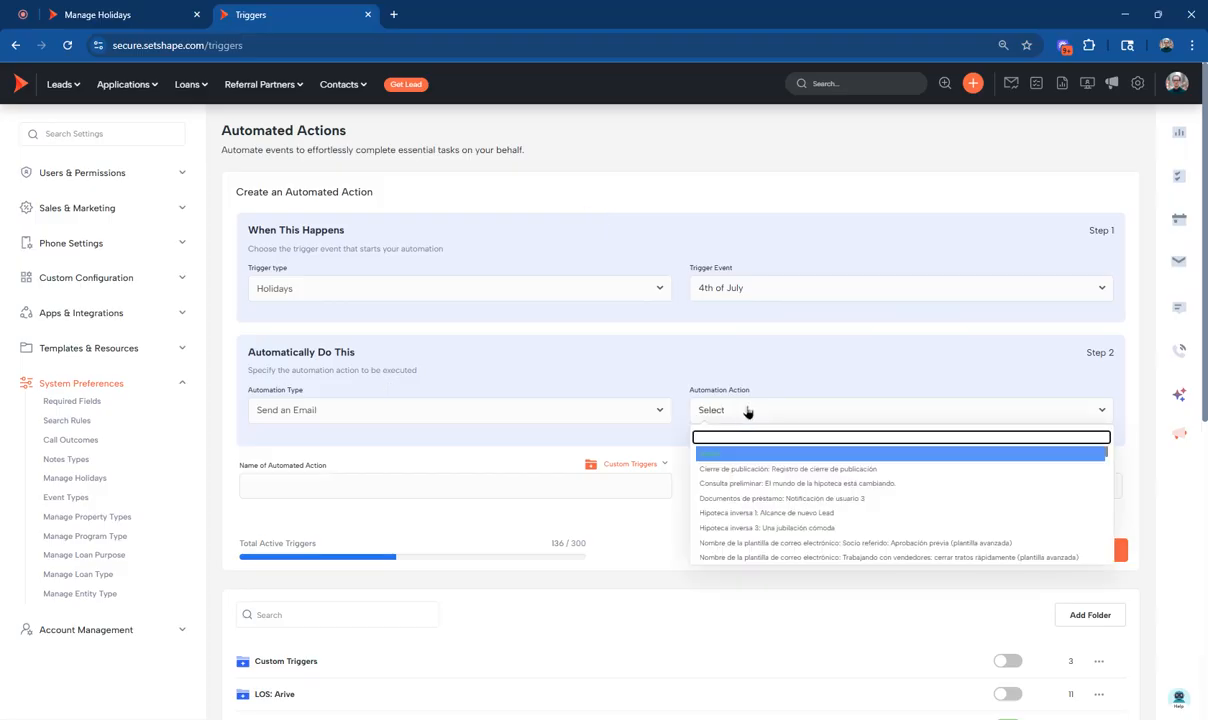
pyautogui.write('4th of')
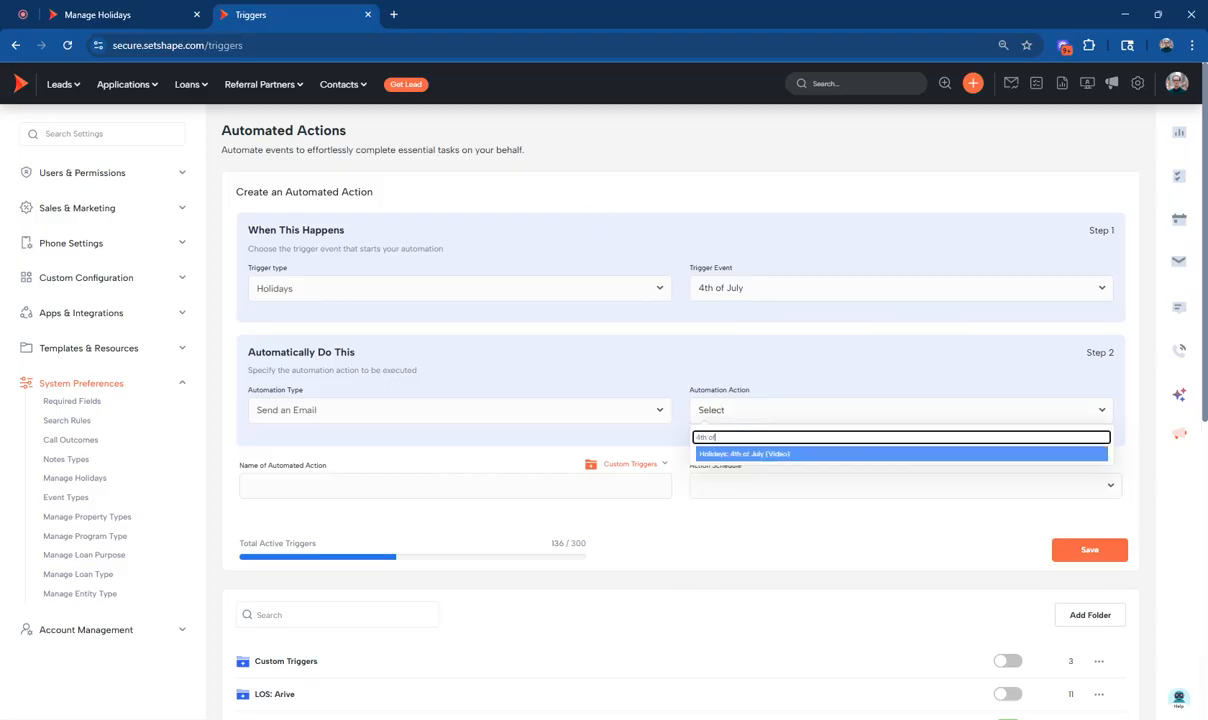
pyautogui.click(760, 453)
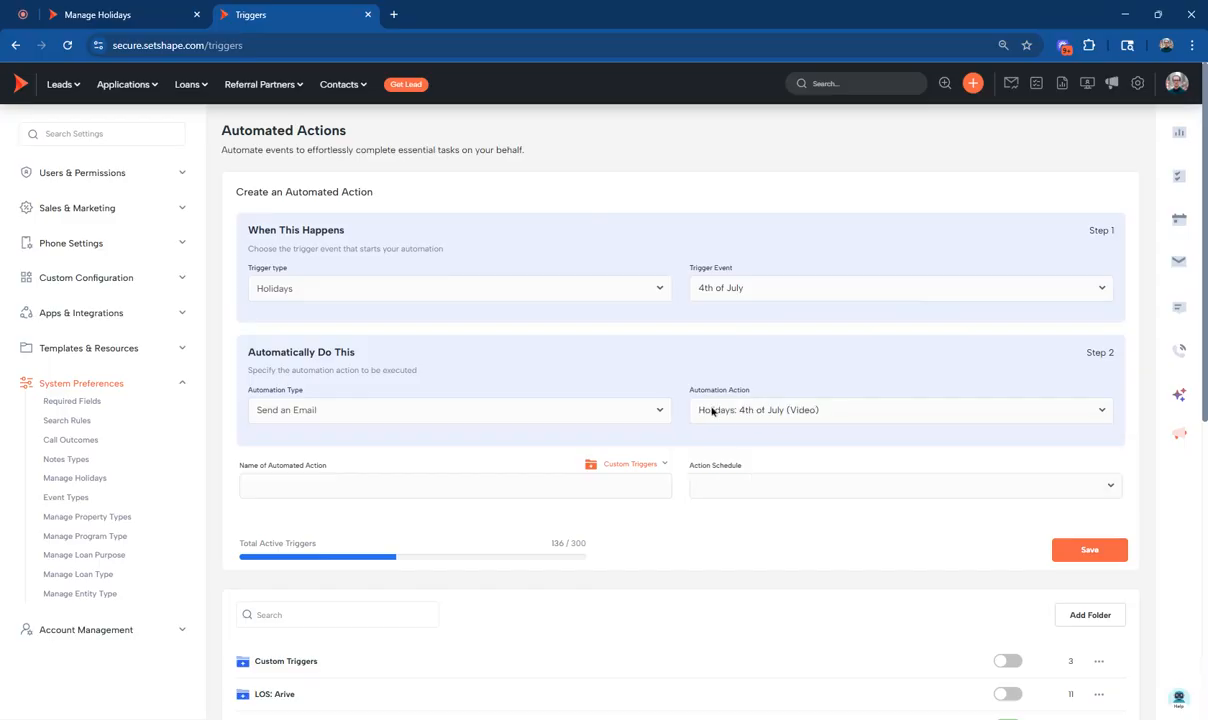
pyautogui.click(302, 476)
pyautogui.click(847, 487)
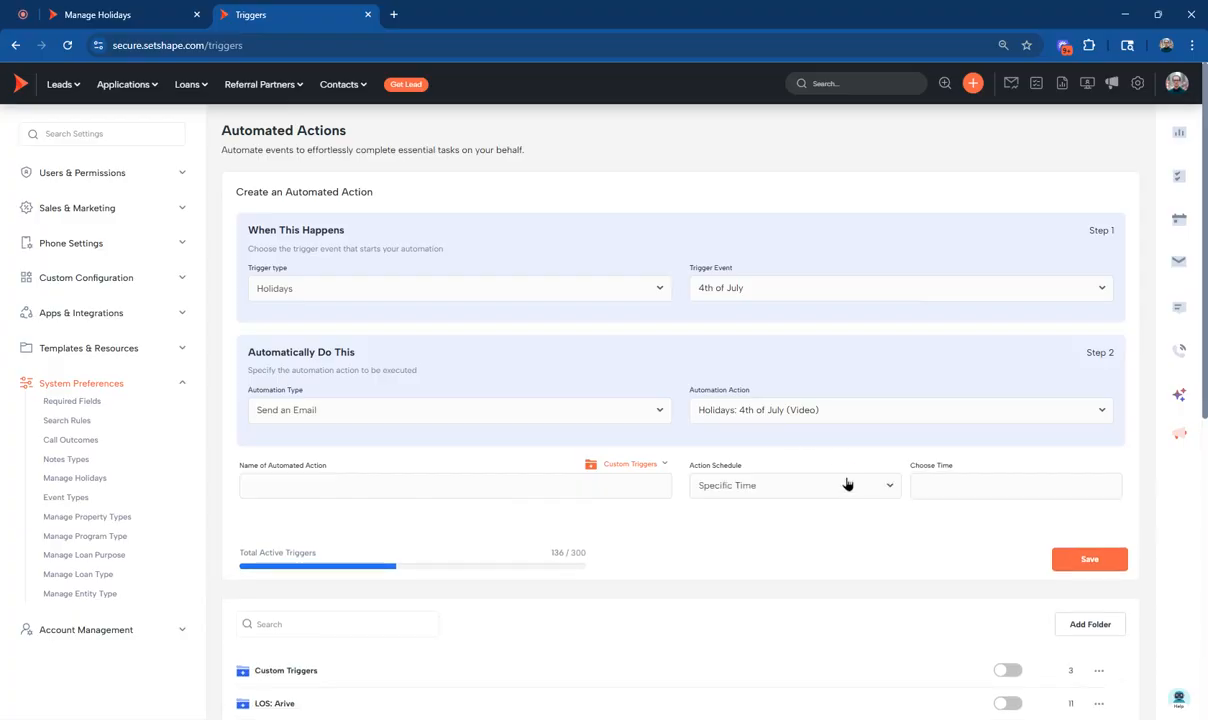
pyautogui.click(951, 475)
# Open Company Resource Documents and review the Posters & Flyers folder and Your Resources.
pyautogui.click(26, 348)
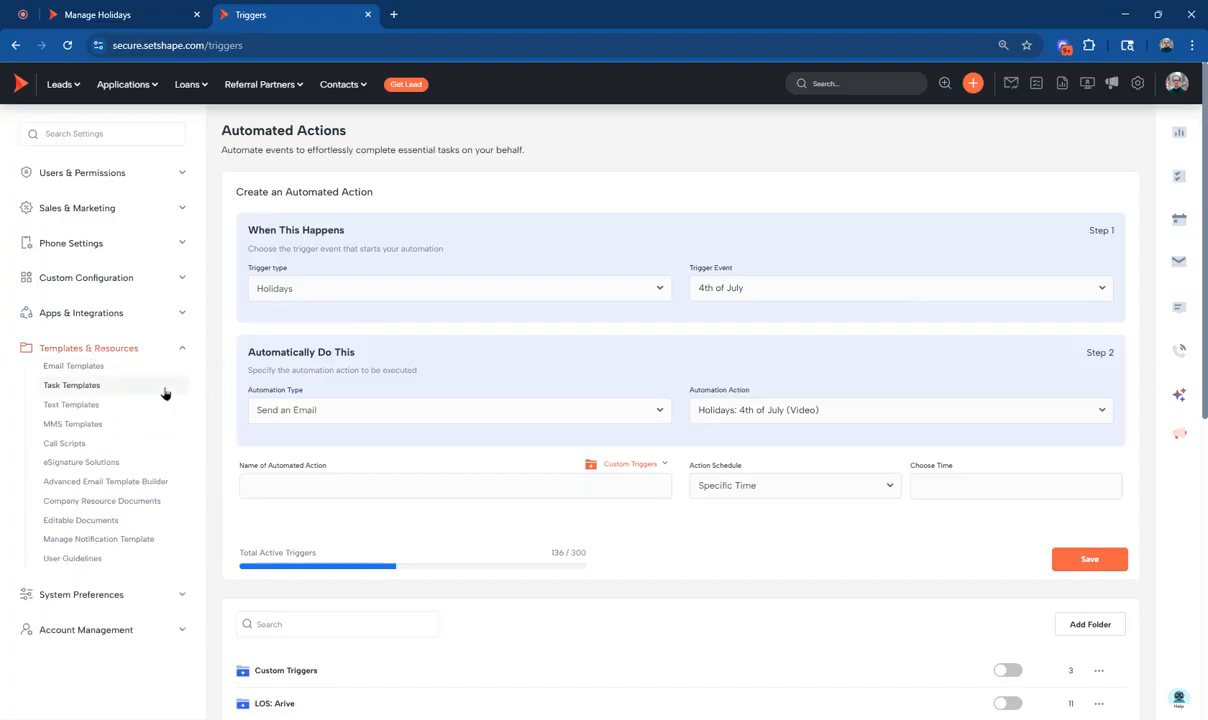
pyautogui.click(97, 505)
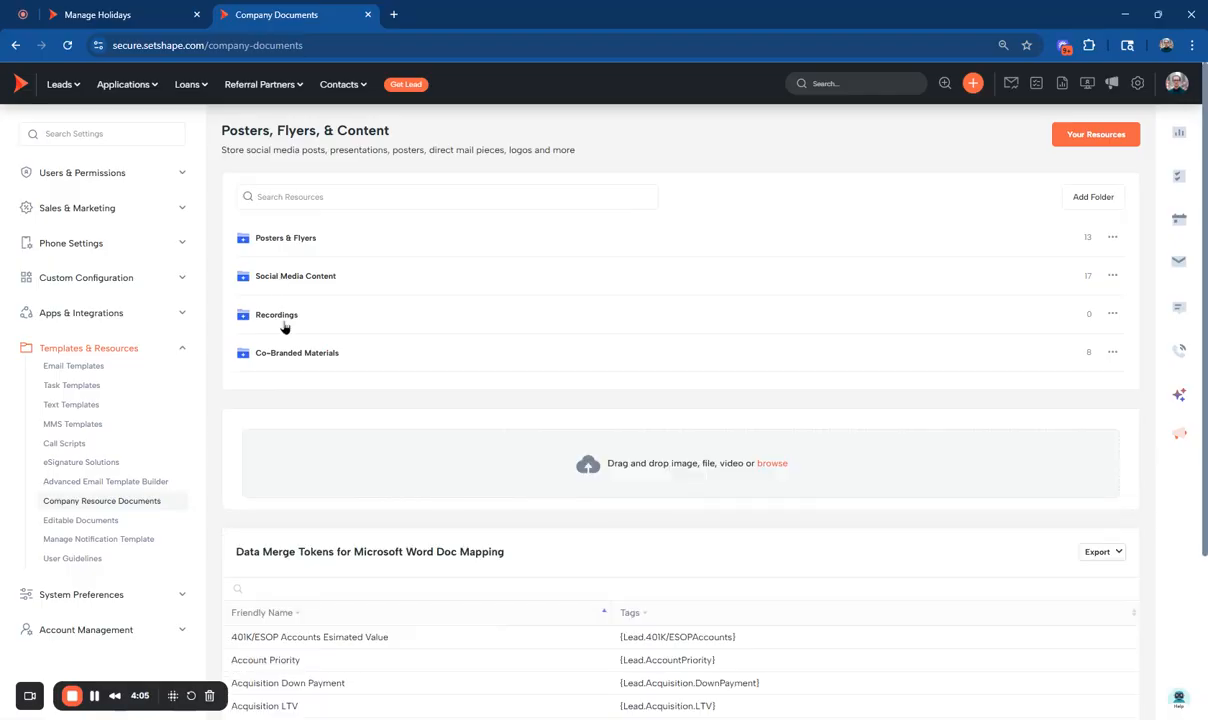
pyautogui.click(281, 242)
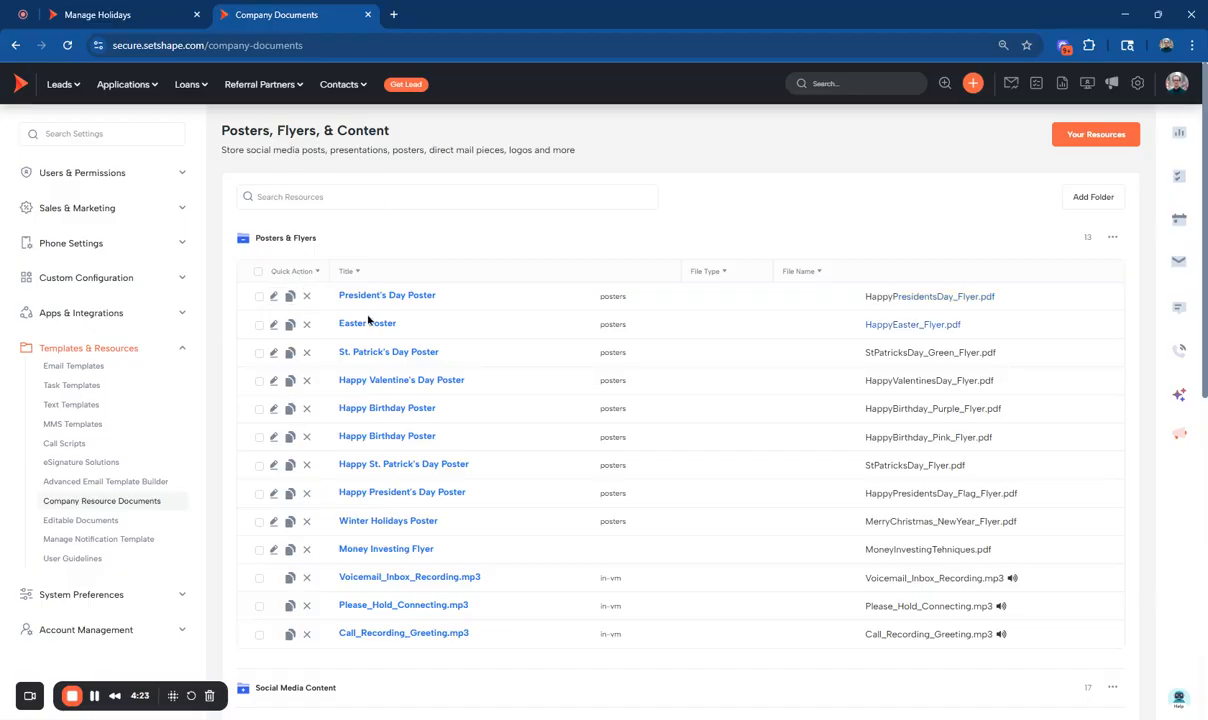
pyautogui.click(1106, 138)
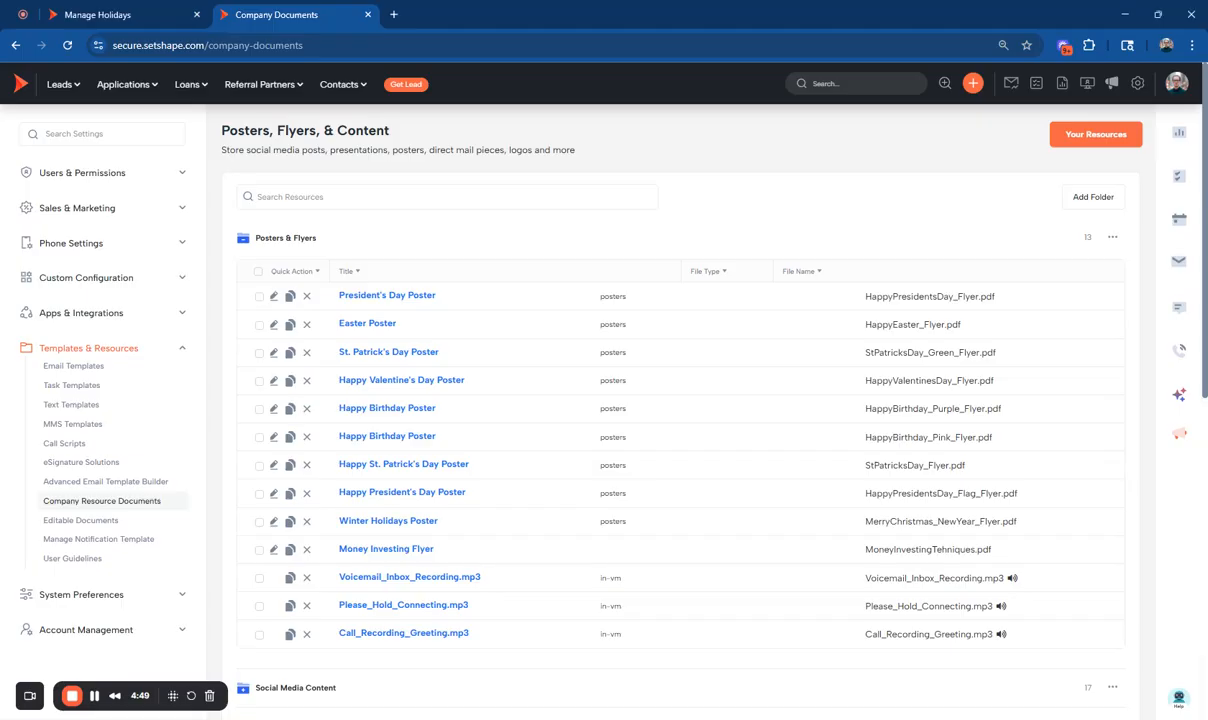
# Open the email templates and examine the ones in the Newsletter folder.
pyautogui.click(66, 366)
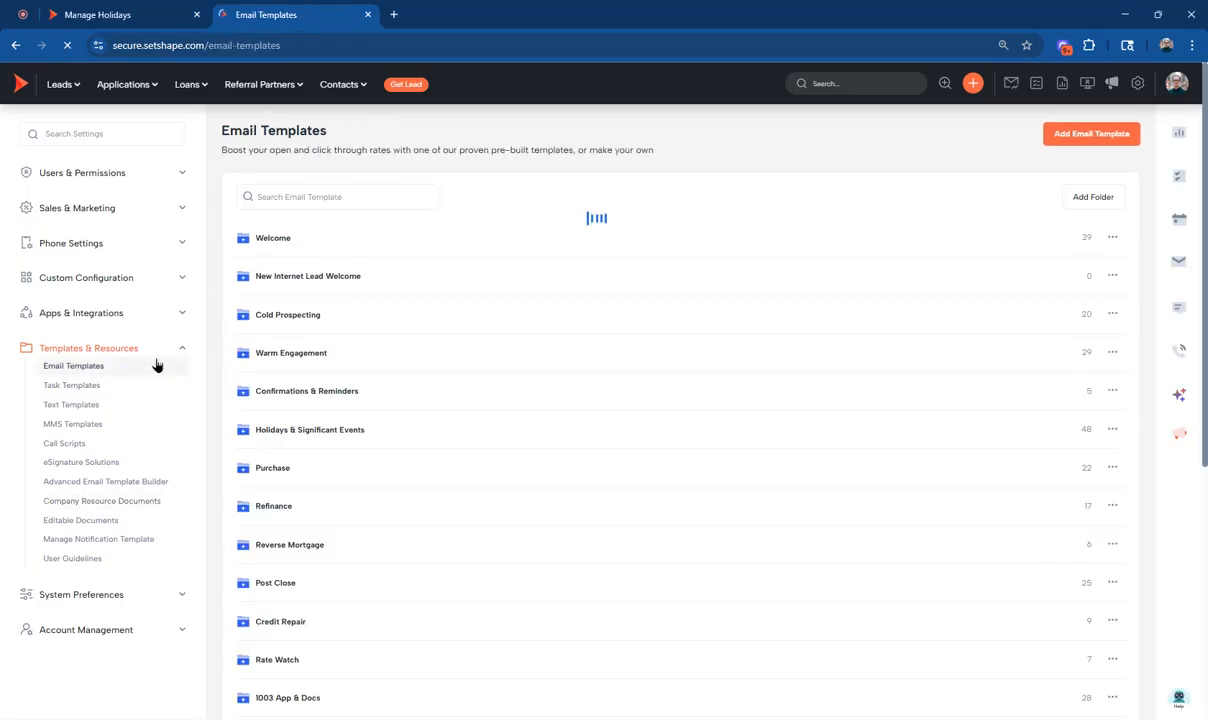
pyautogui.scroll(-4, 270, 393)
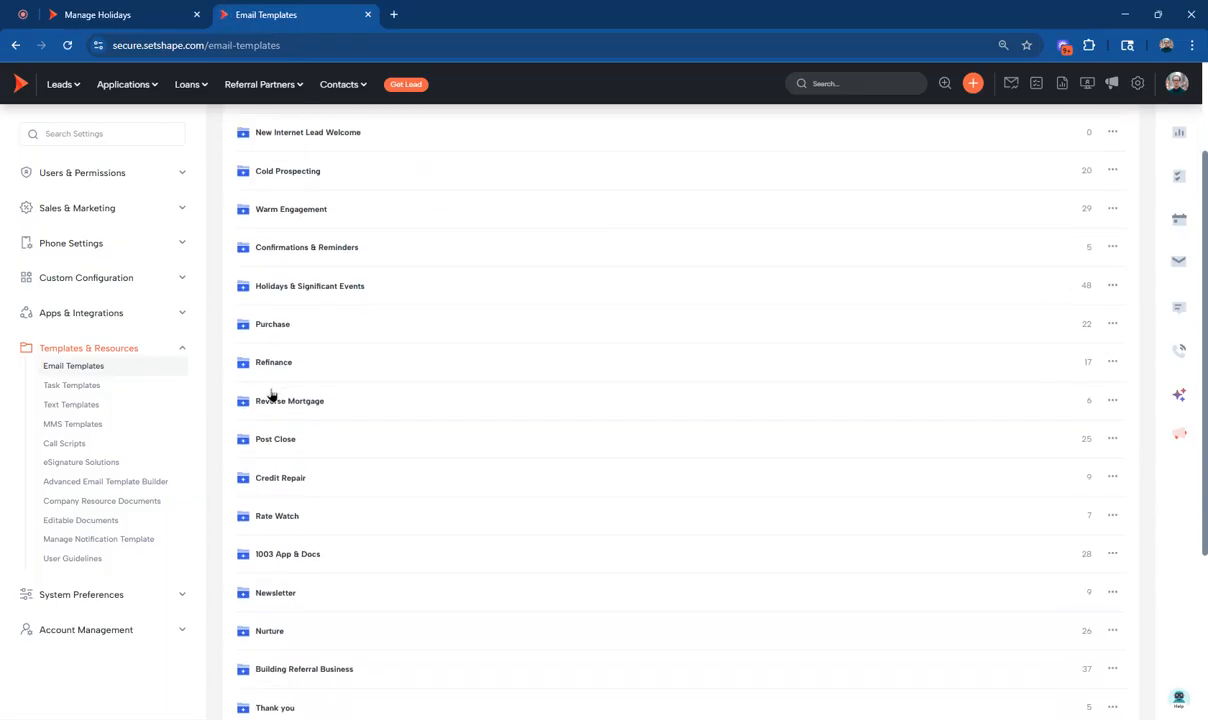
pyautogui.click(277, 520)
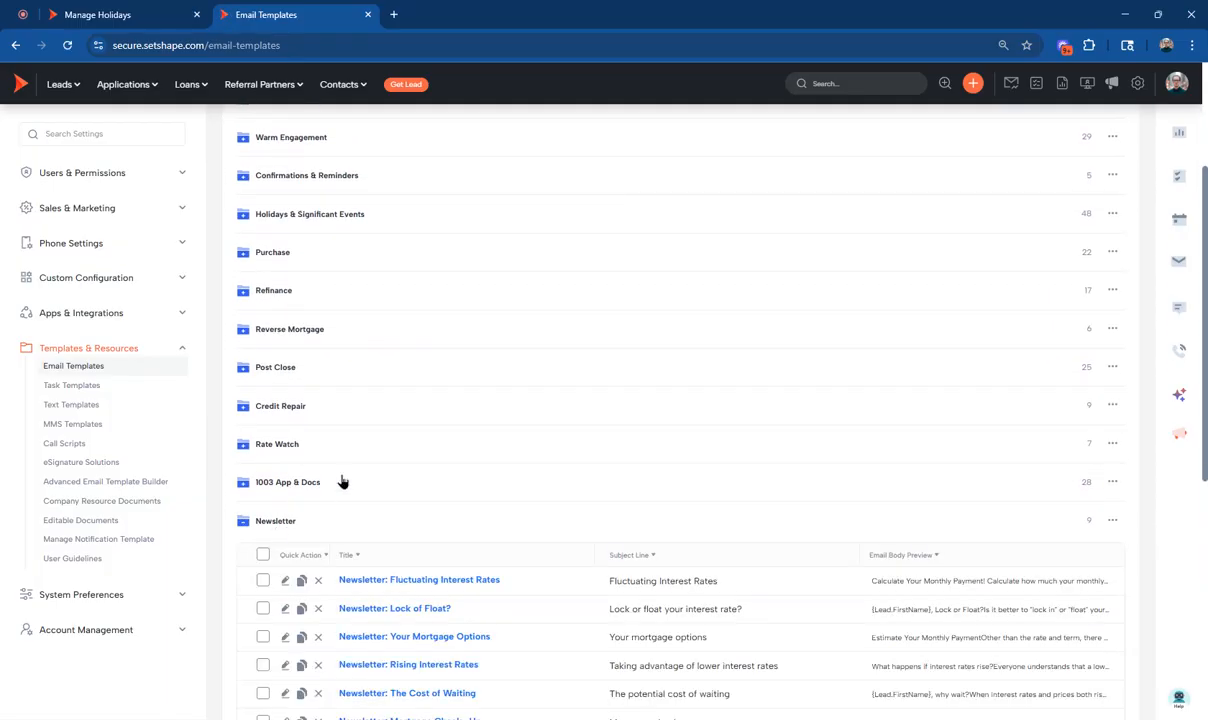
pyautogui.scroll(-5, 360, 475)
pyautogui.scroll(-3, 381, 467)
pyautogui.scroll(1, 391, 411)
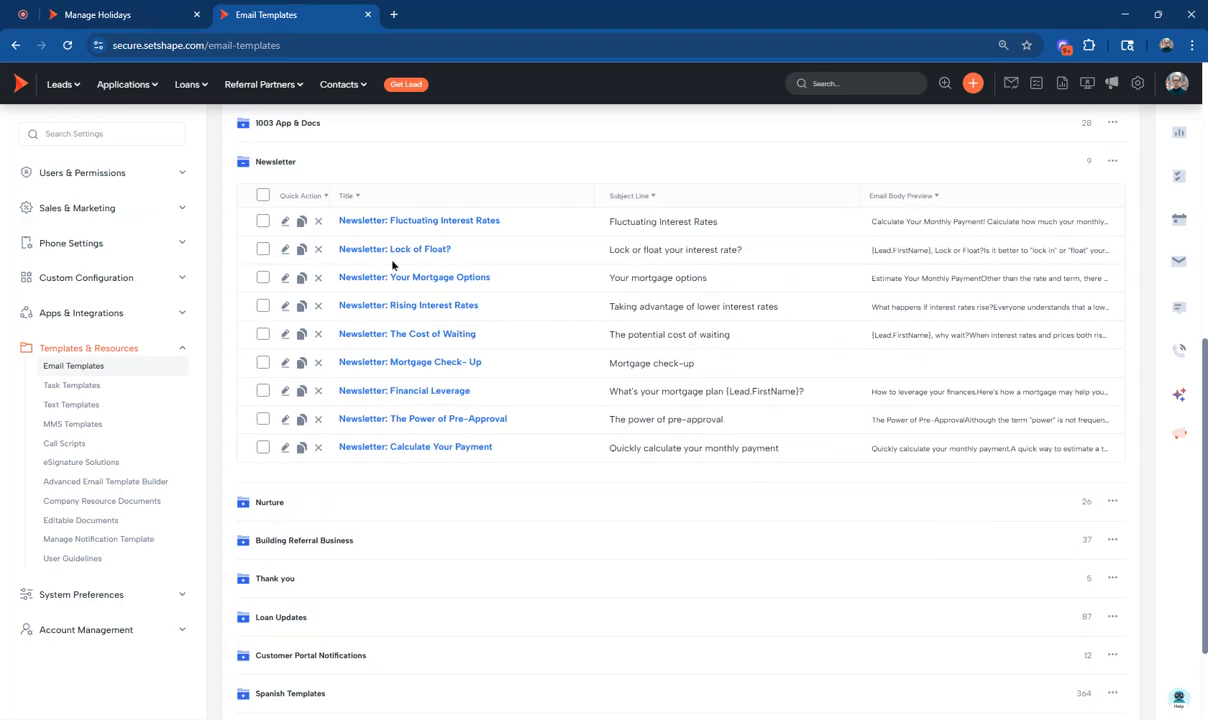
# Open the Advanced Email Template Builder and browse its holiday and newsletter templates.
pyautogui.scroll(1, 667, 235)
pyautogui.scroll(10, 667, 235)
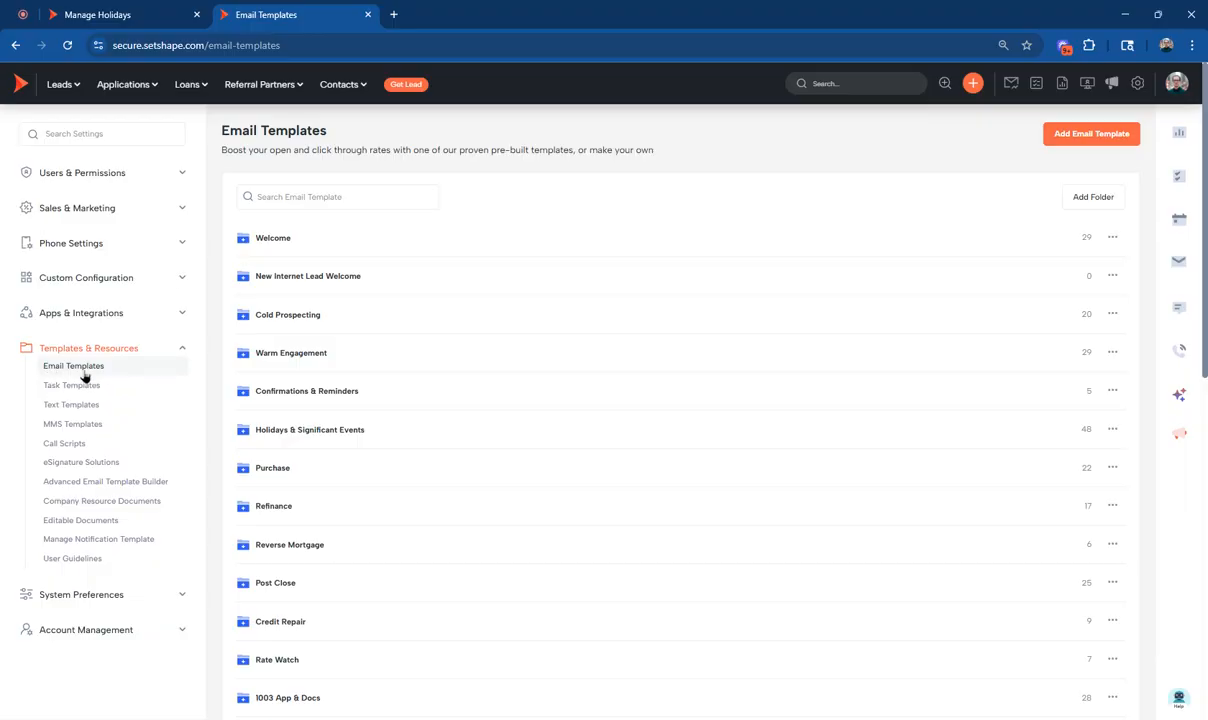
pyautogui.click(105, 481)
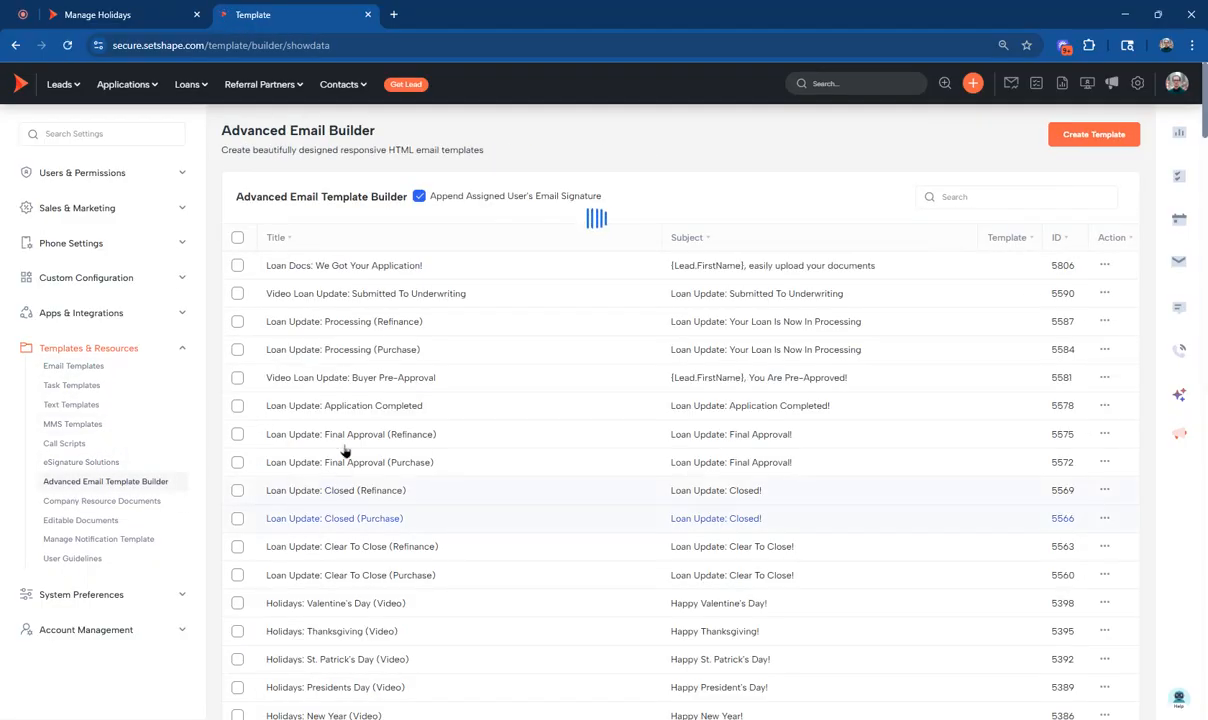
pyautogui.scroll(-4, 342, 456)
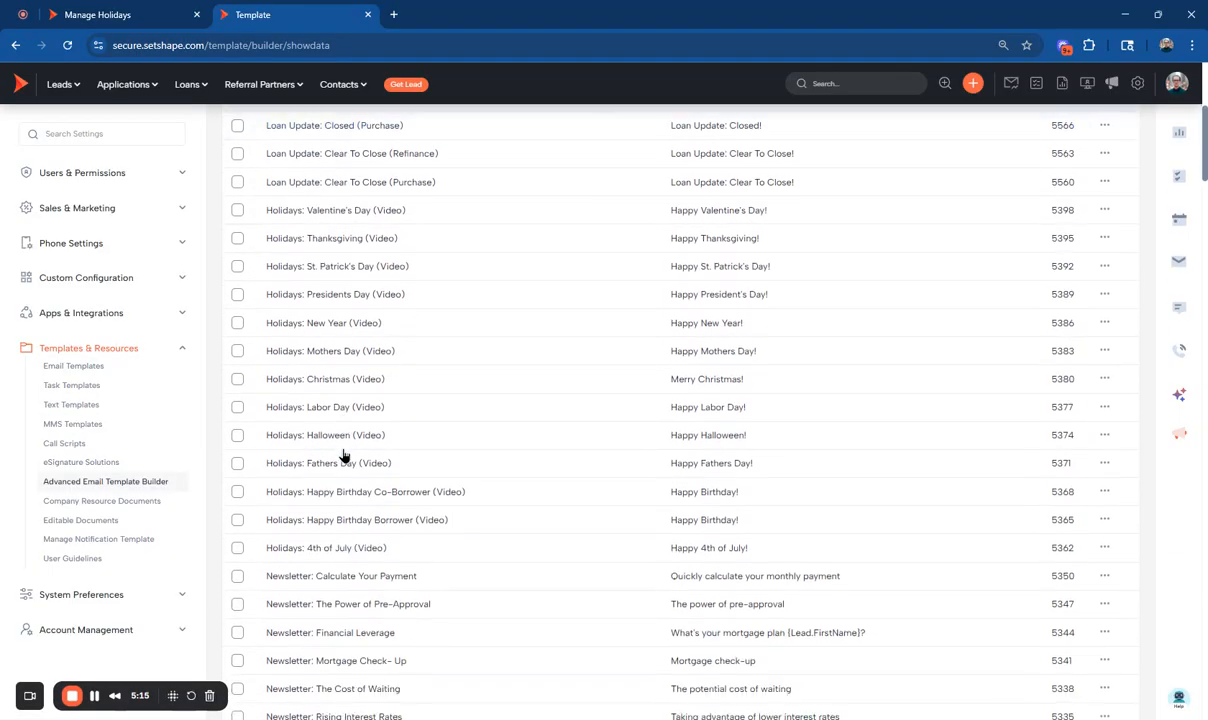
pyautogui.scroll(1, 342, 456)
pyautogui.scroll(-3, 342, 456)
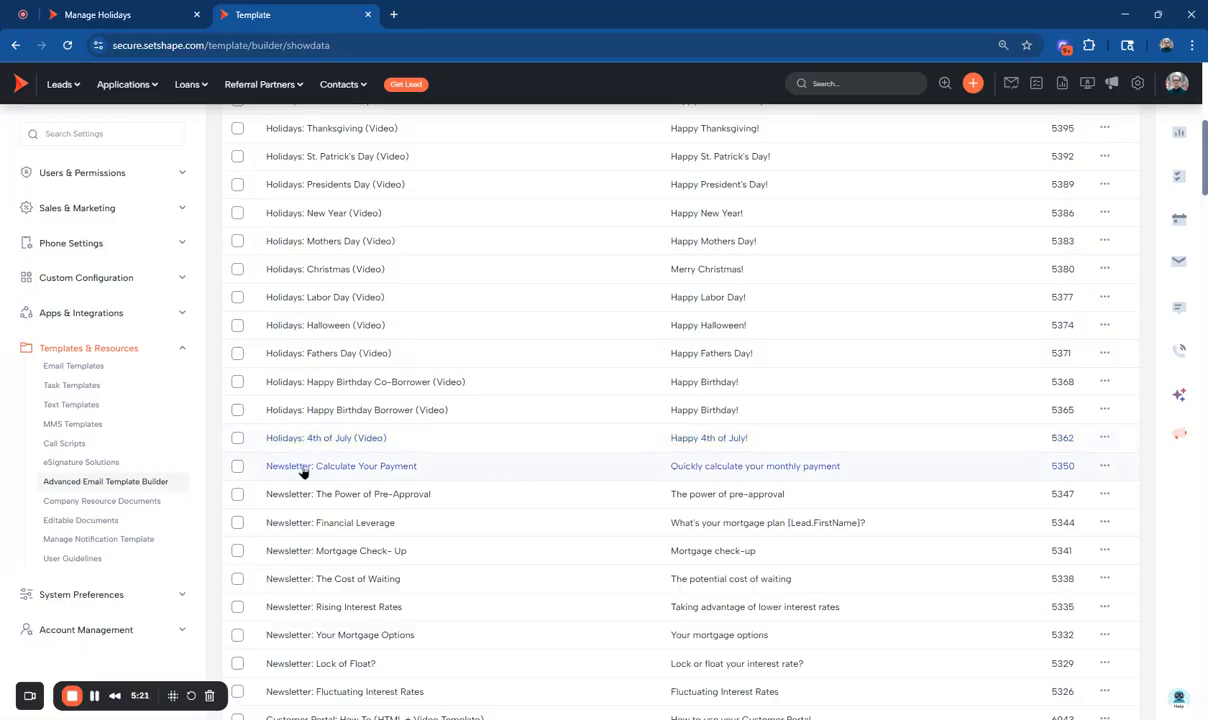
# Preview the Newsletter: Calculate Your Payment template and close the preview.
pyautogui.click(1104, 466)
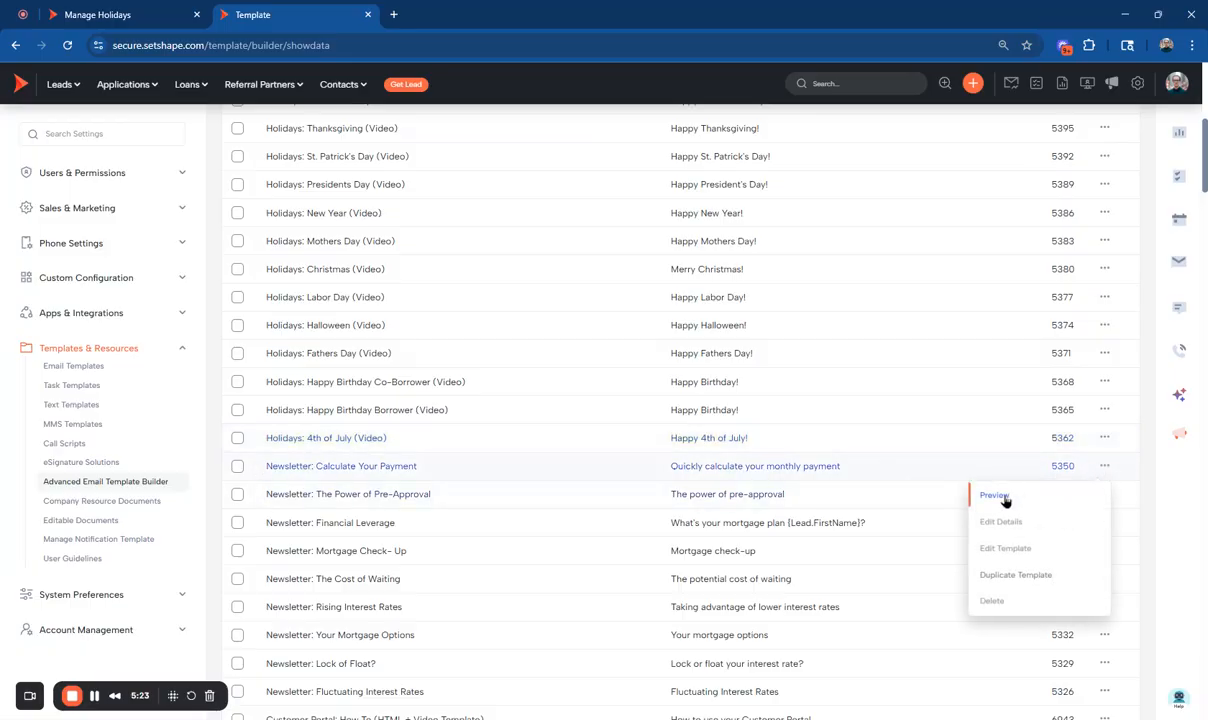
pyautogui.click(995, 496)
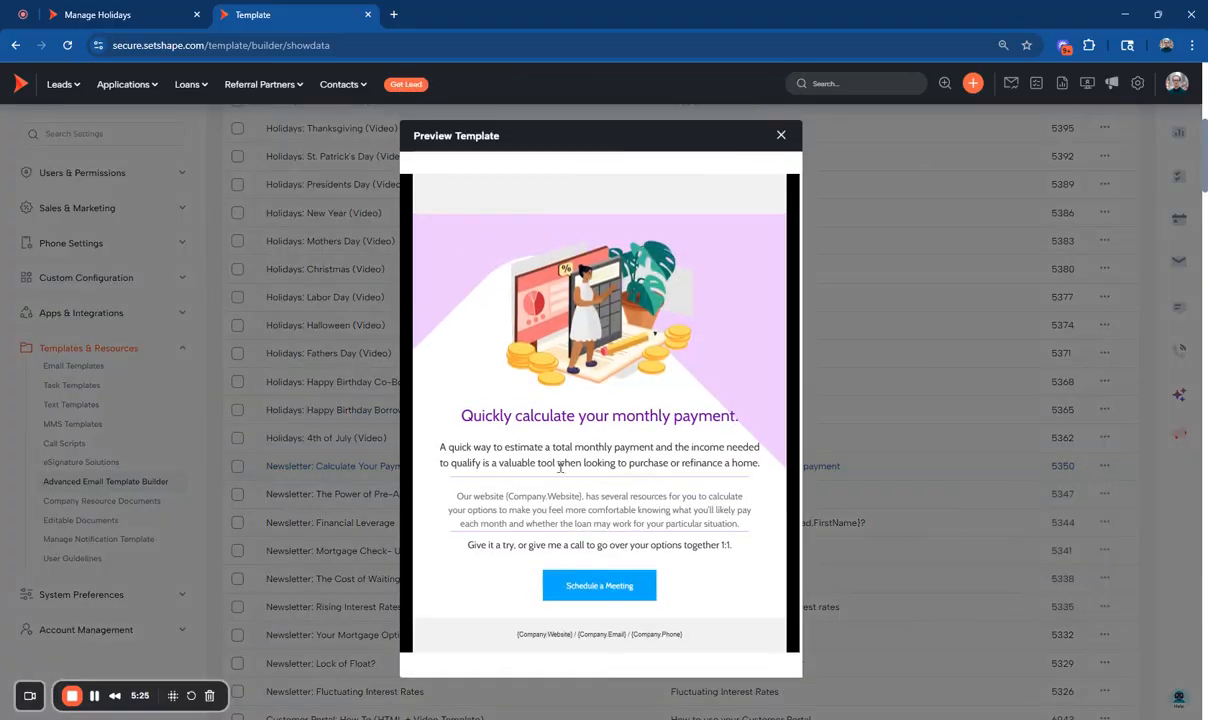
pyautogui.click(780, 137)
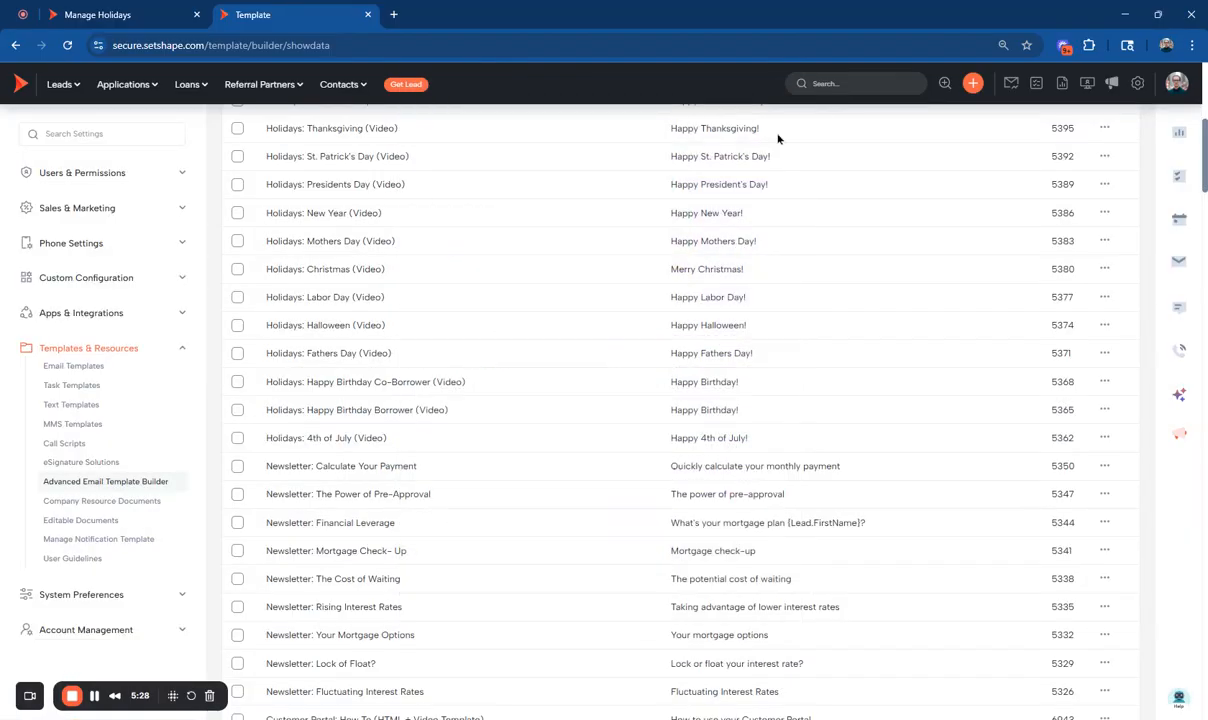
# Open the Newsletter: Calculate Your Payment template in the design editor and select its company website paragraph.
pyautogui.click(1100, 468)
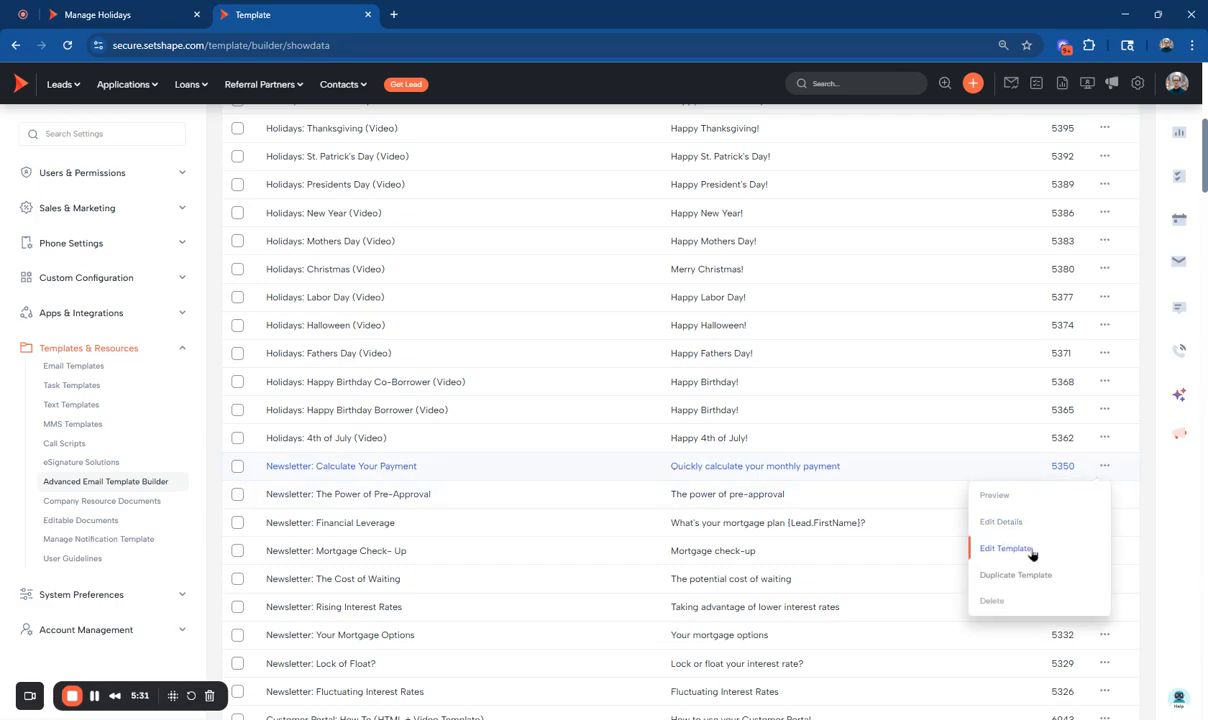
pyautogui.click(1031, 552)
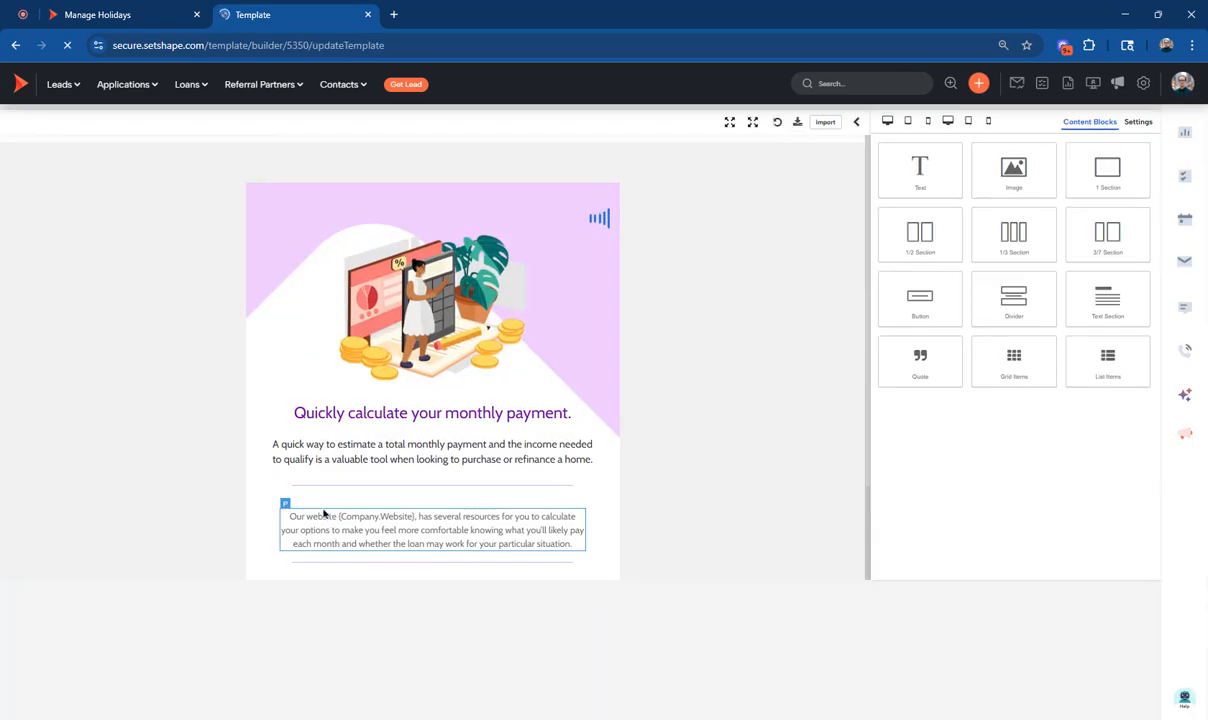
pyautogui.tripleClick(432, 520)
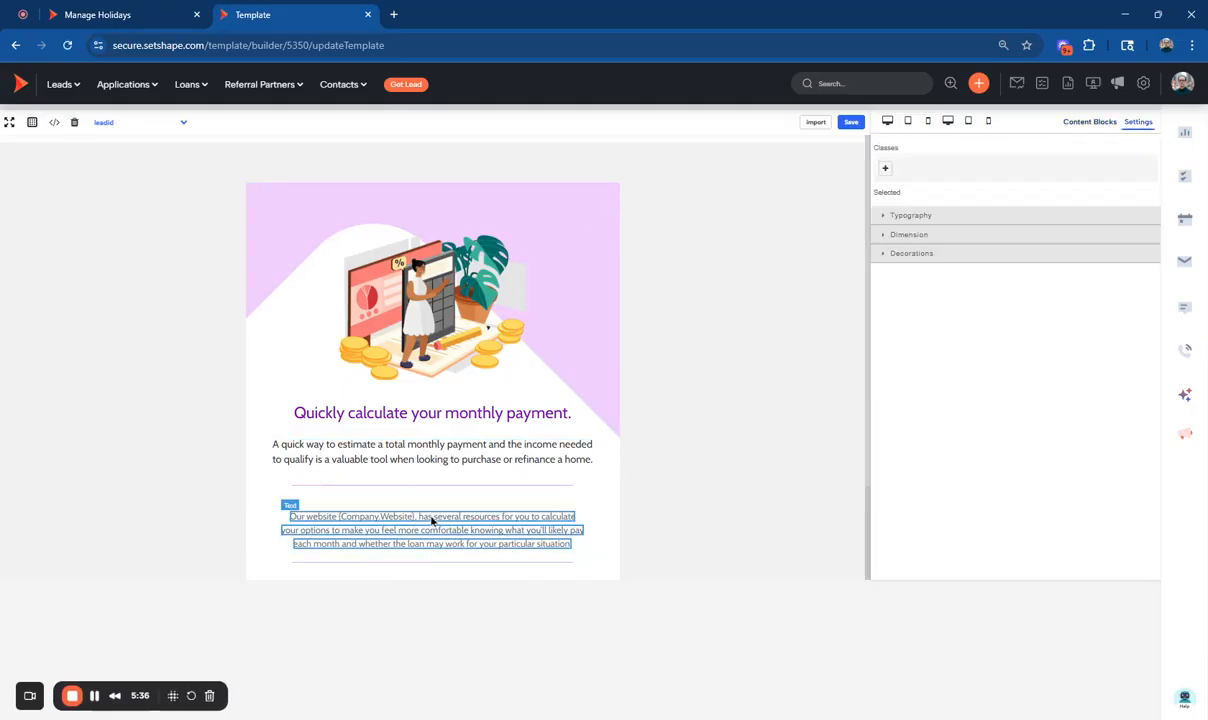
# Delete the word "calculate" from the "Quickly calculate your monthly payment." heading and undo the deletion.
pyautogui.click(386, 420)
pyautogui.doubleClick(388, 418)
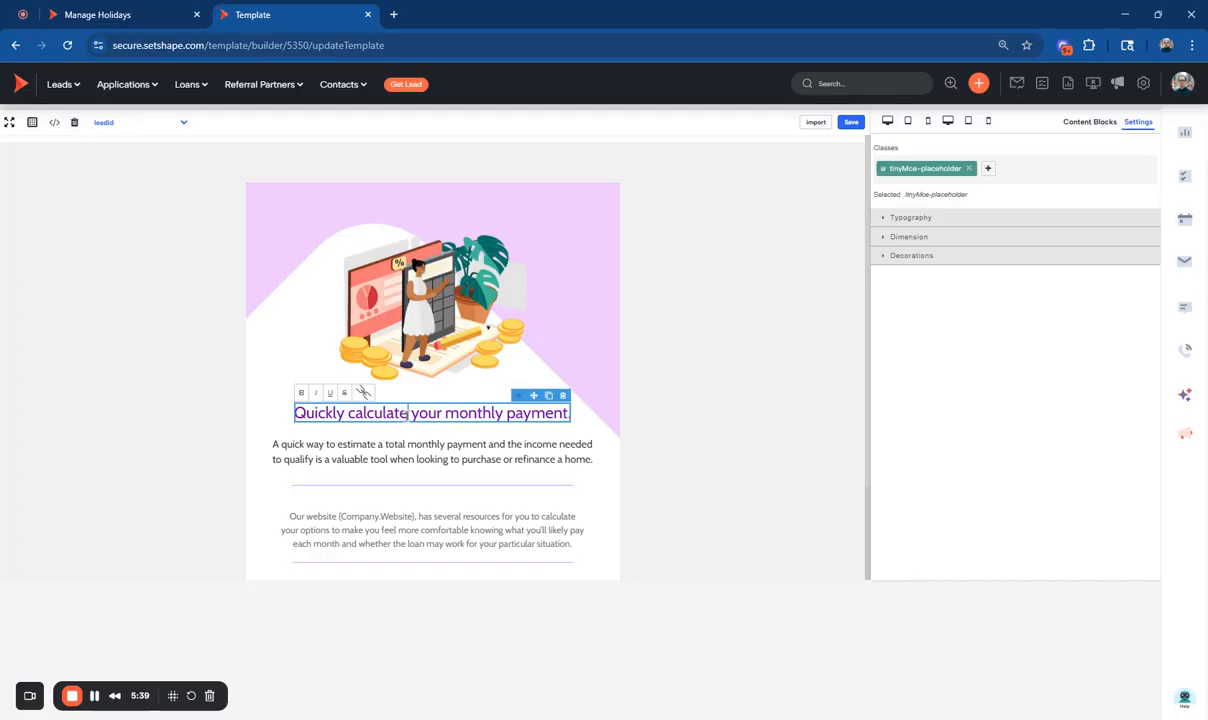
pyautogui.press('BackSpace')
pyautogui.press('BackSpace')
pyautogui.press('BackSpace')
pyautogui.press('BackSpace')
pyautogui.press('BackSpace')
pyautogui.press('BackSpace')
pyautogui.press('BackSpace')
pyautogui.press('BackSpace')
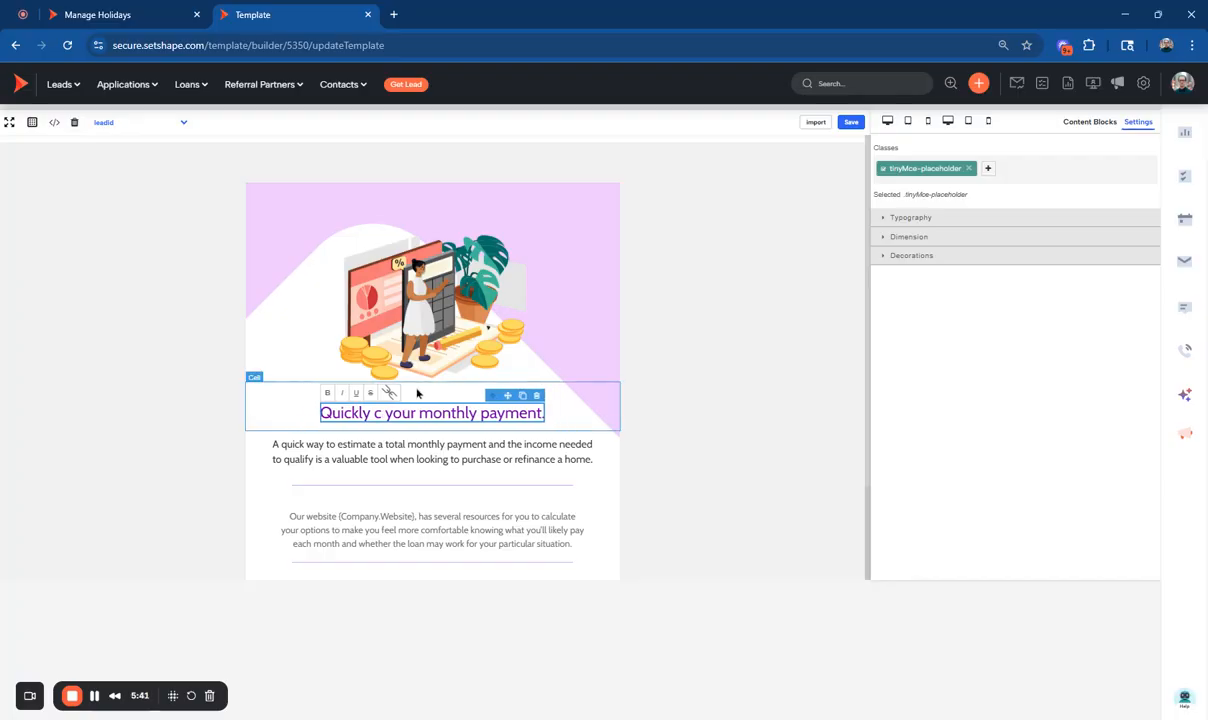
pyautogui.press('BackSpace')
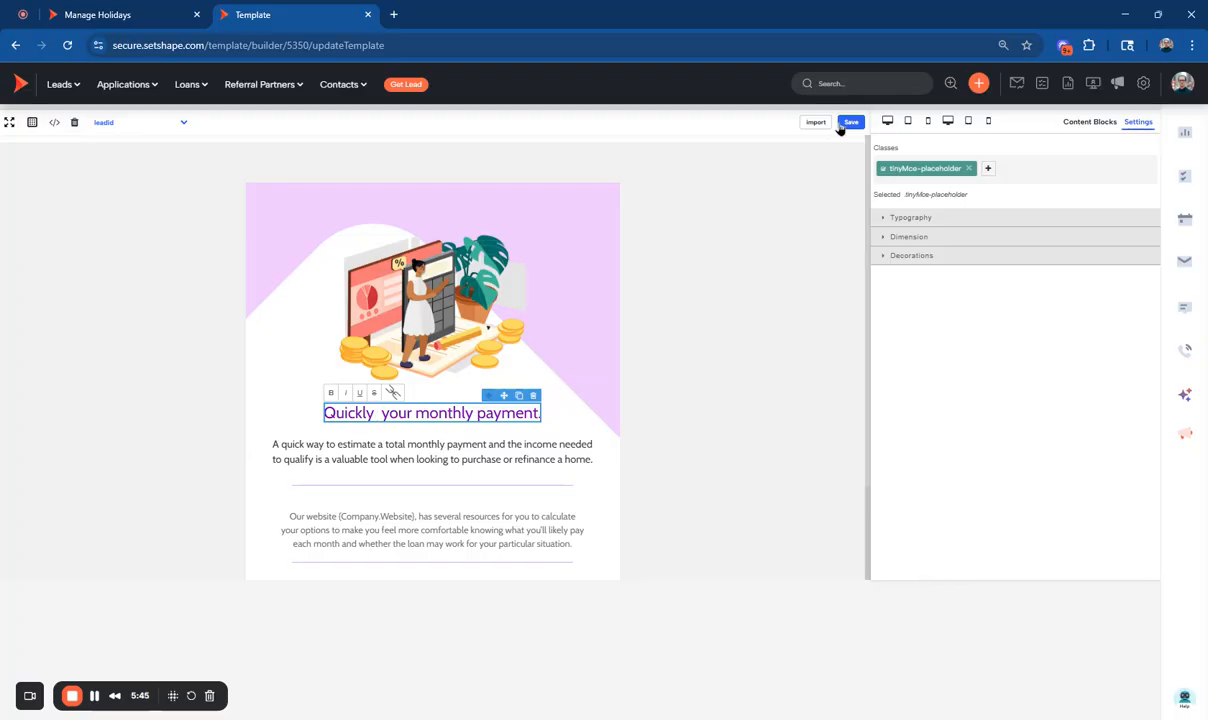
pyautogui.hotkey('ctrl', 'z')
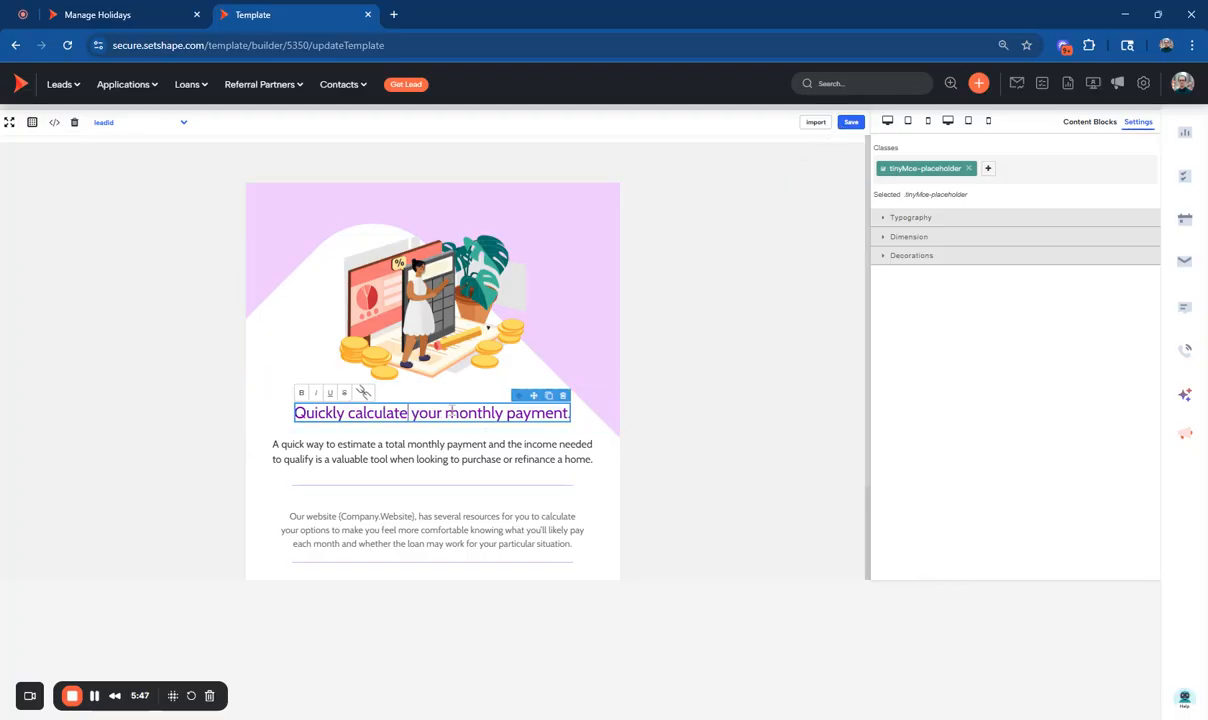
# Save the template design and open the details of the Newsletter: Calculate Your Payment template for editing.
pyautogui.click(851, 121)
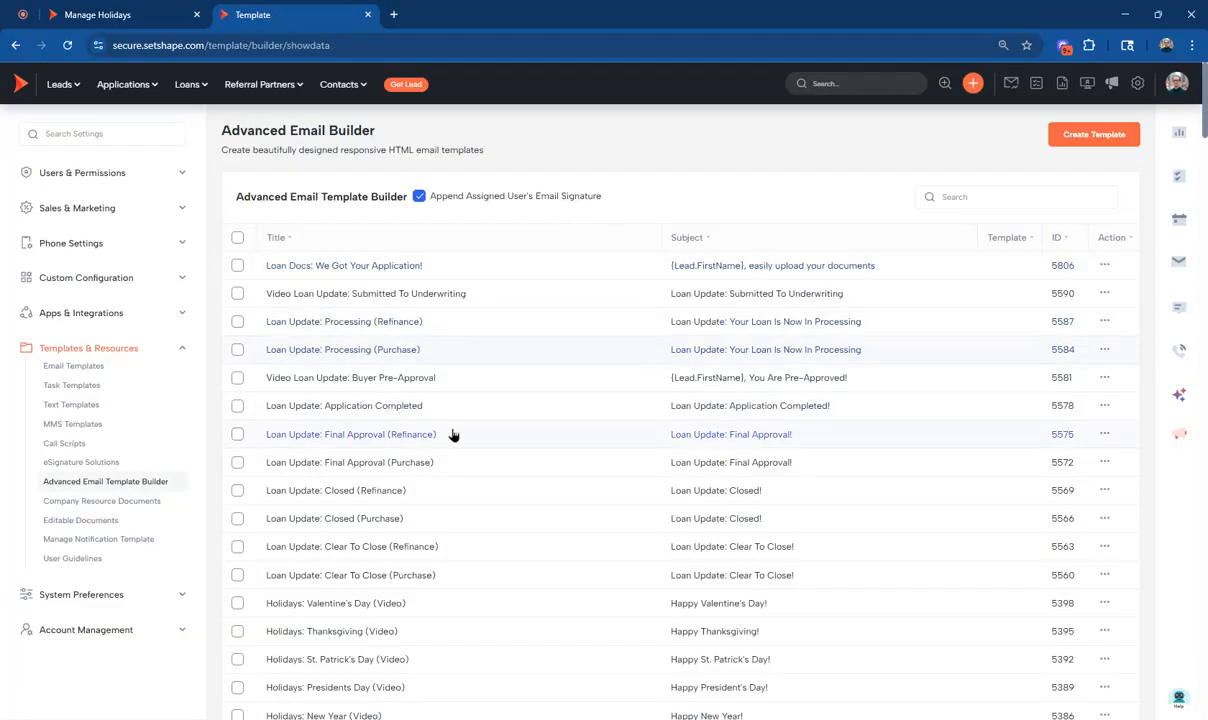
pyautogui.scroll(-3, 444, 431)
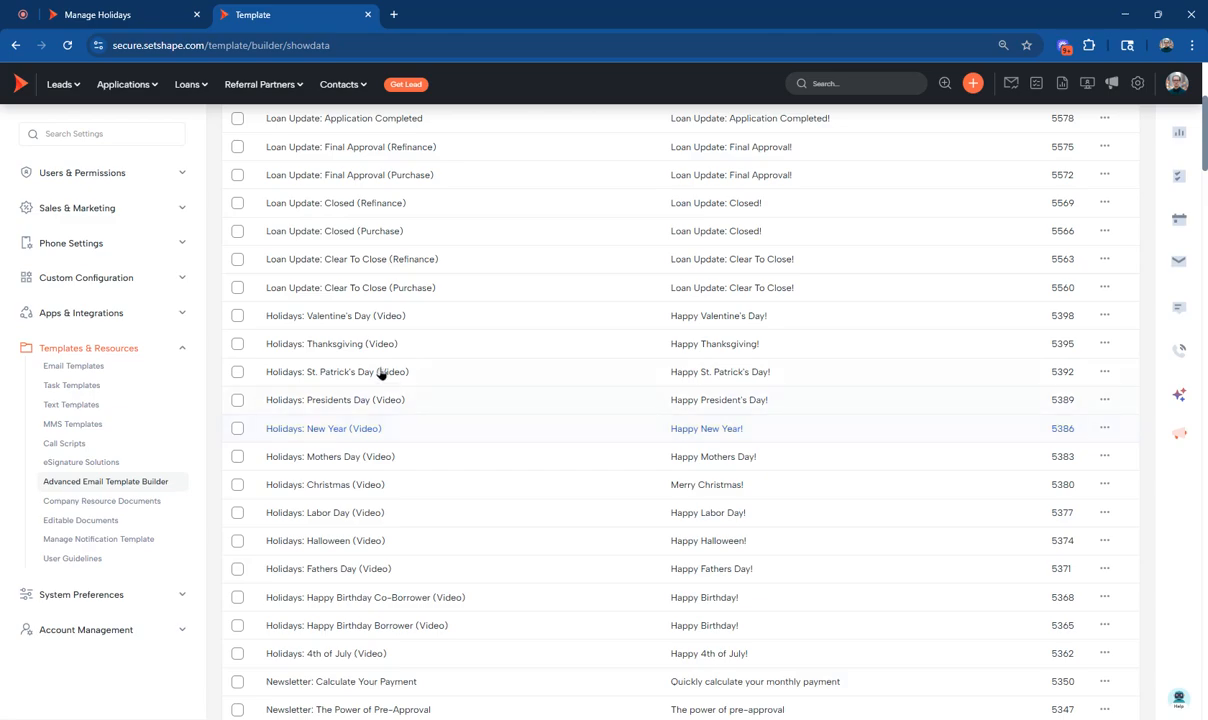
pyautogui.scroll(-5, 405, 380)
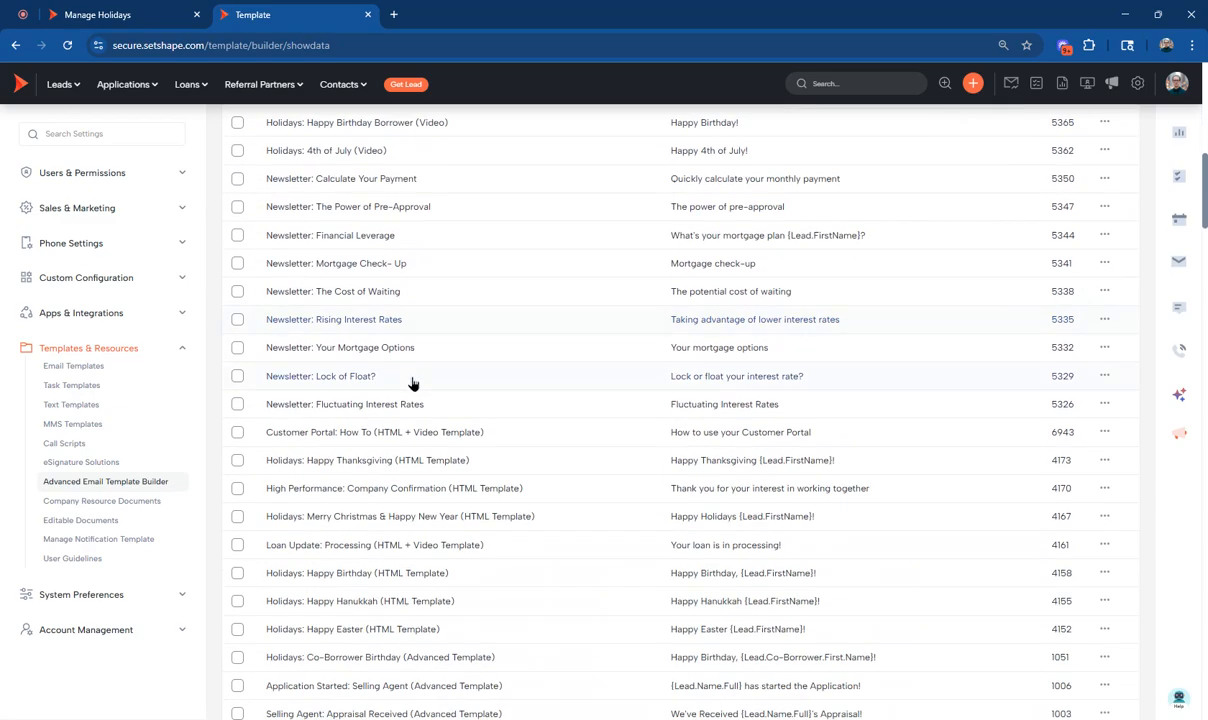
pyautogui.scroll(2, 413, 384)
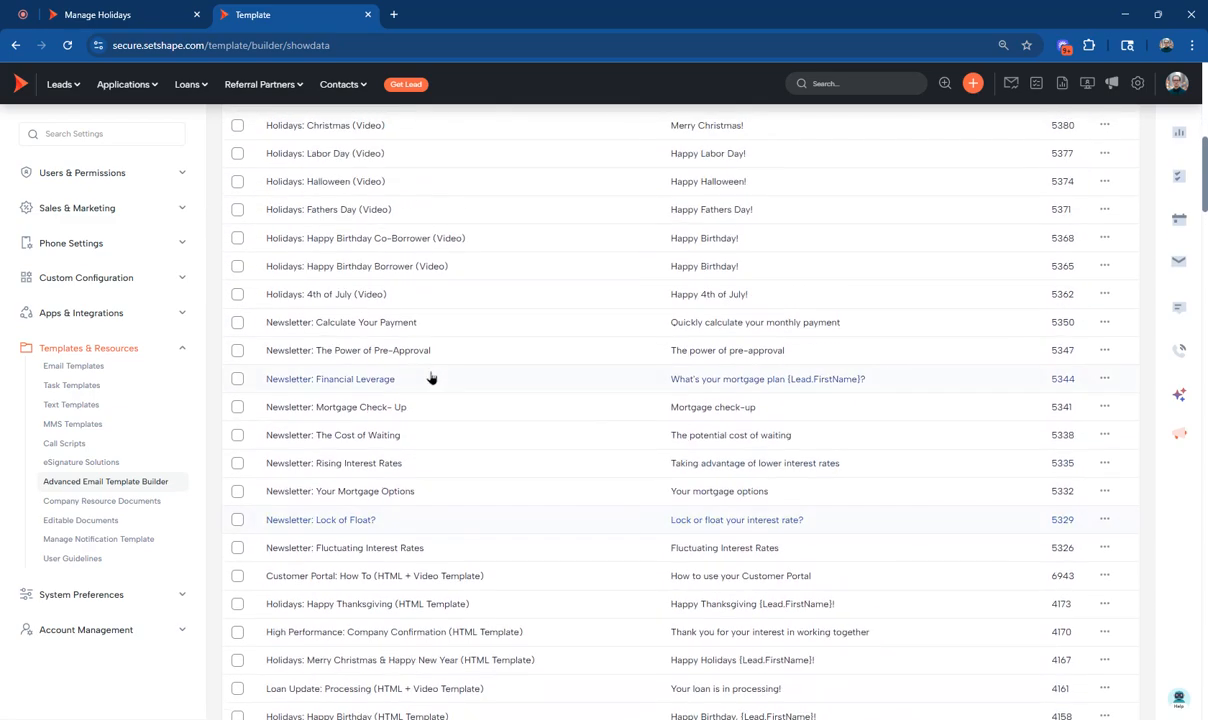
pyautogui.click(1104, 322)
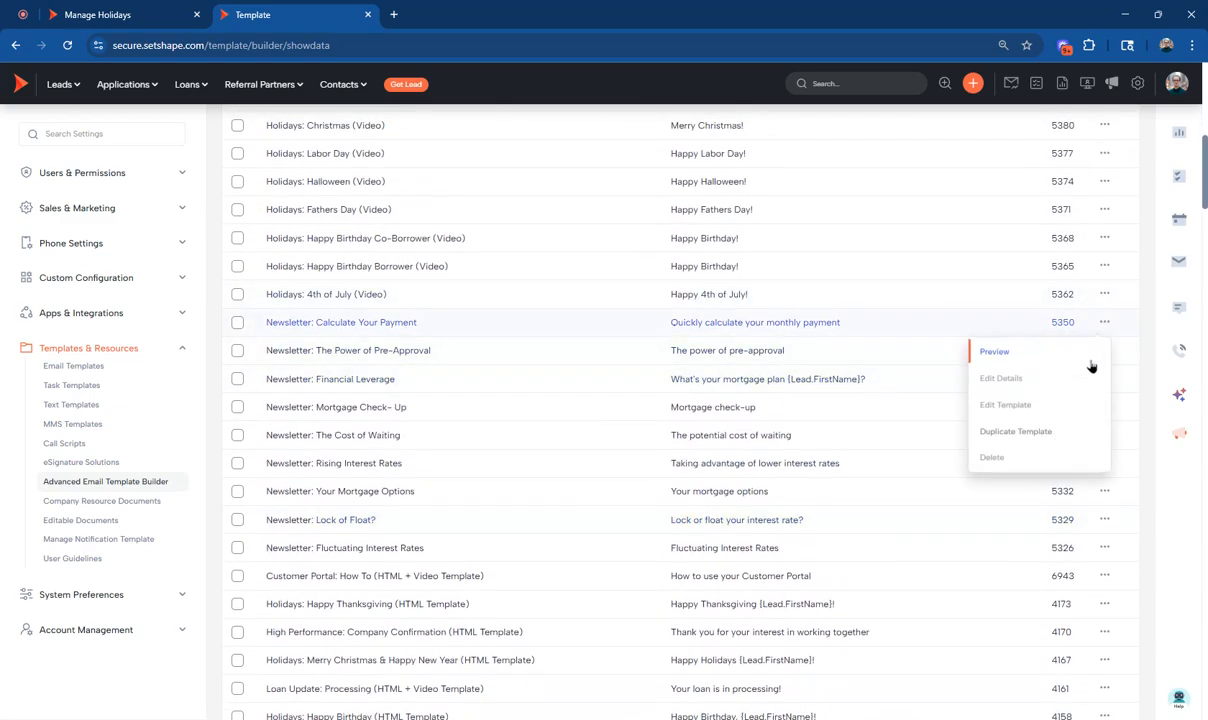
pyautogui.click(990, 380)
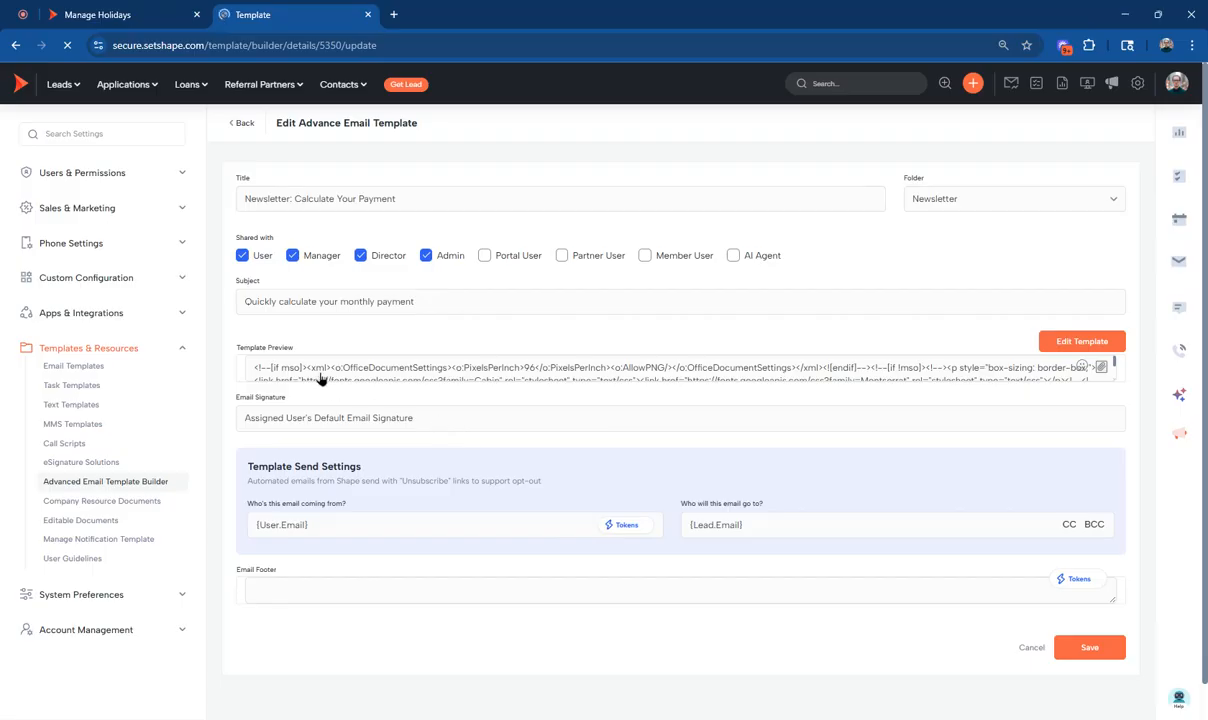
# Review the template's title, subject, email body, signature and send settings on its details page.
pyautogui.moveTo(245, 197); pyautogui.dragTo(507, 187)
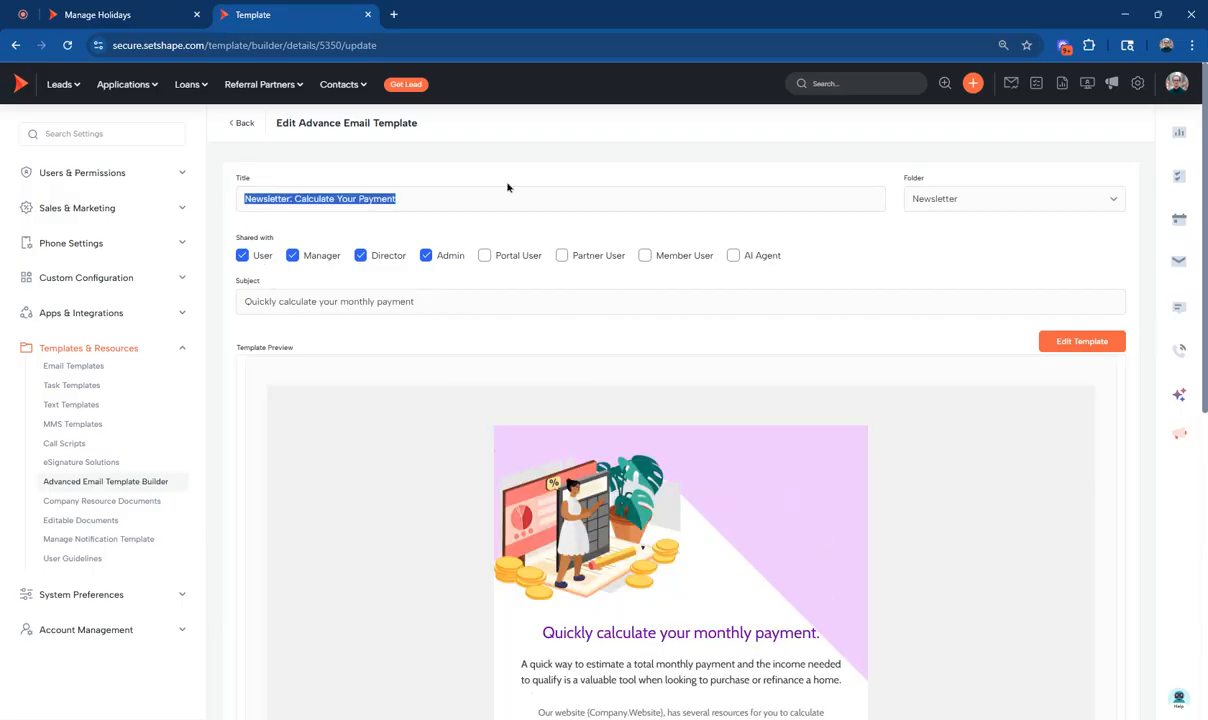
pyautogui.moveTo(245, 301); pyautogui.dragTo(755, 283)
pyautogui.scroll(-5, 639, 337)
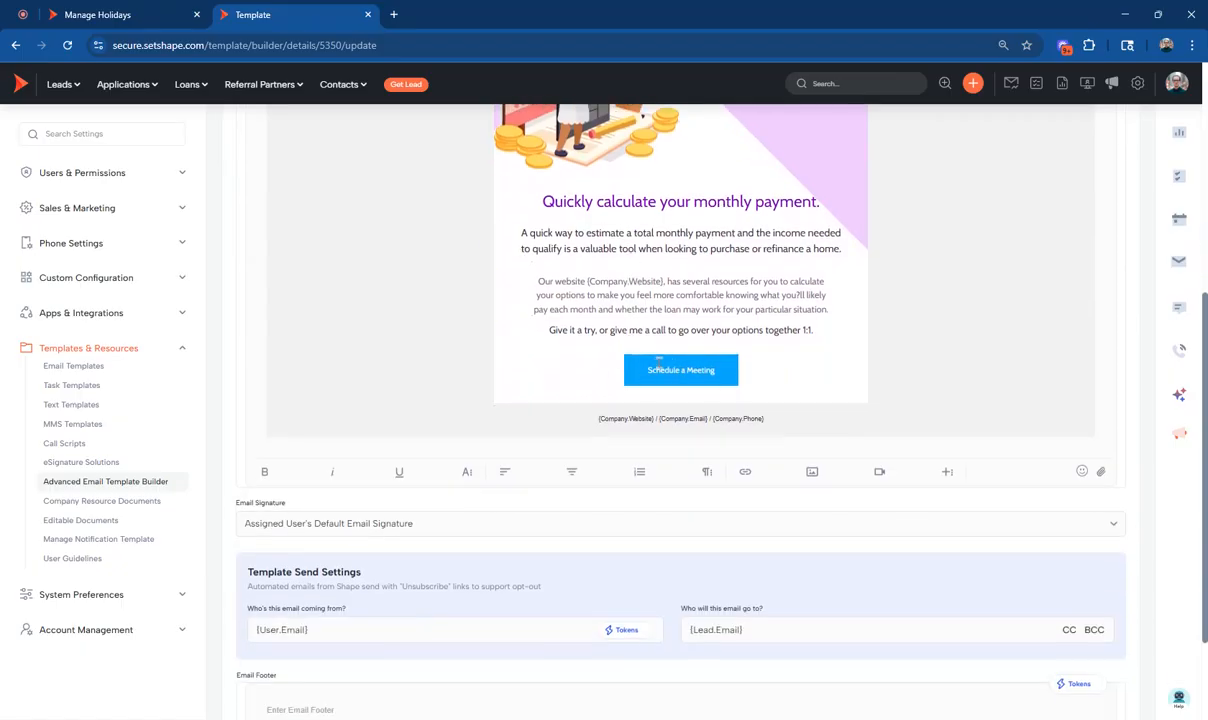
pyautogui.scroll(-3, 531, 488)
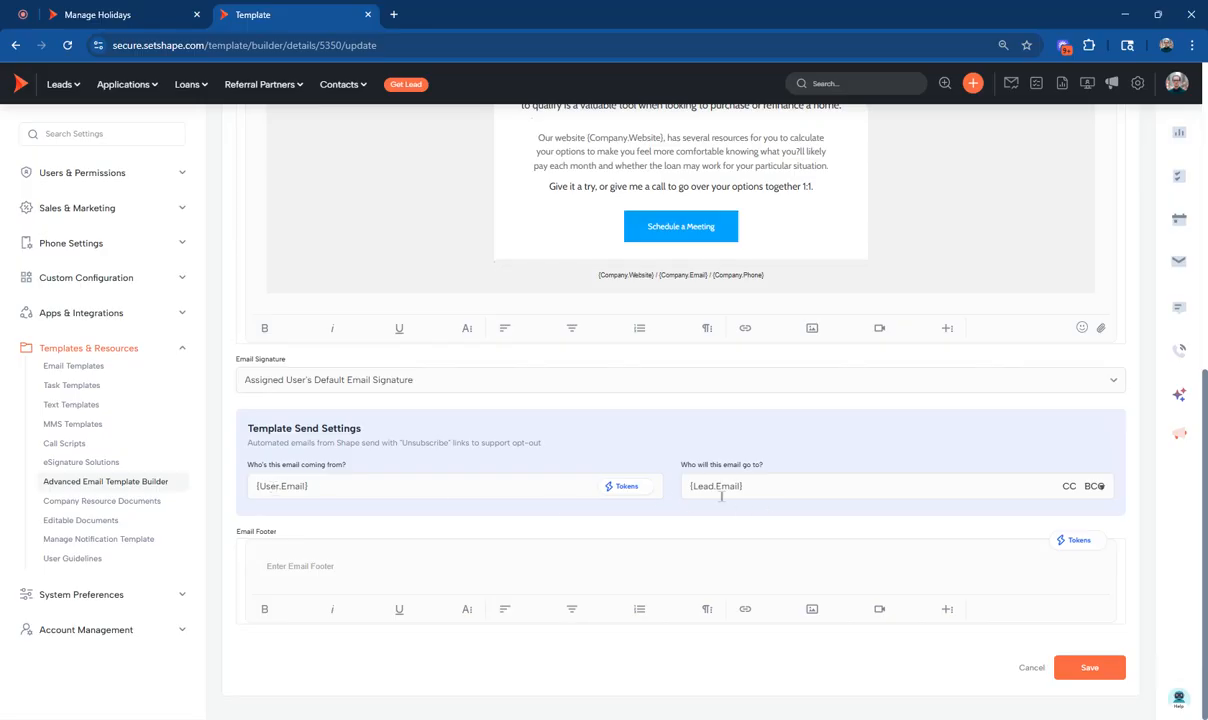
pyautogui.scroll(12, 500, 435)
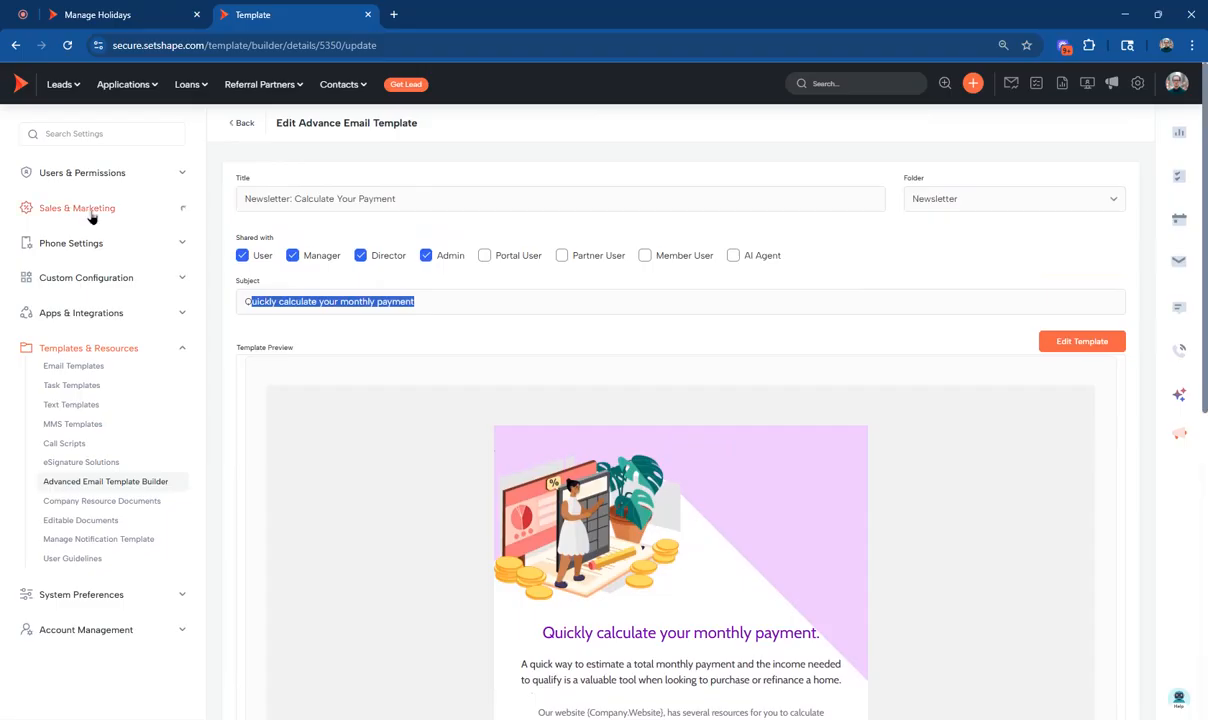
# Open the LO Pipeline leads list and close the Manage Holidays page.
pyautogui.click(57, 84)
pyautogui.click(85, 141)
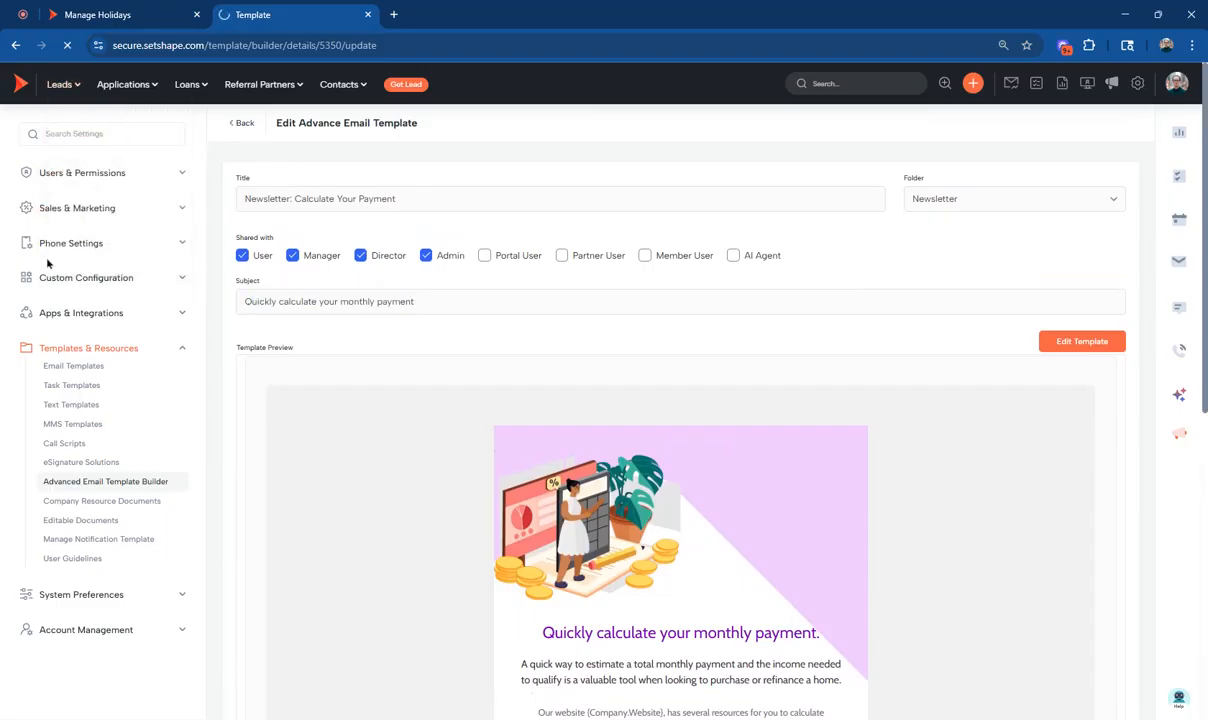
pyautogui.click(196, 14)
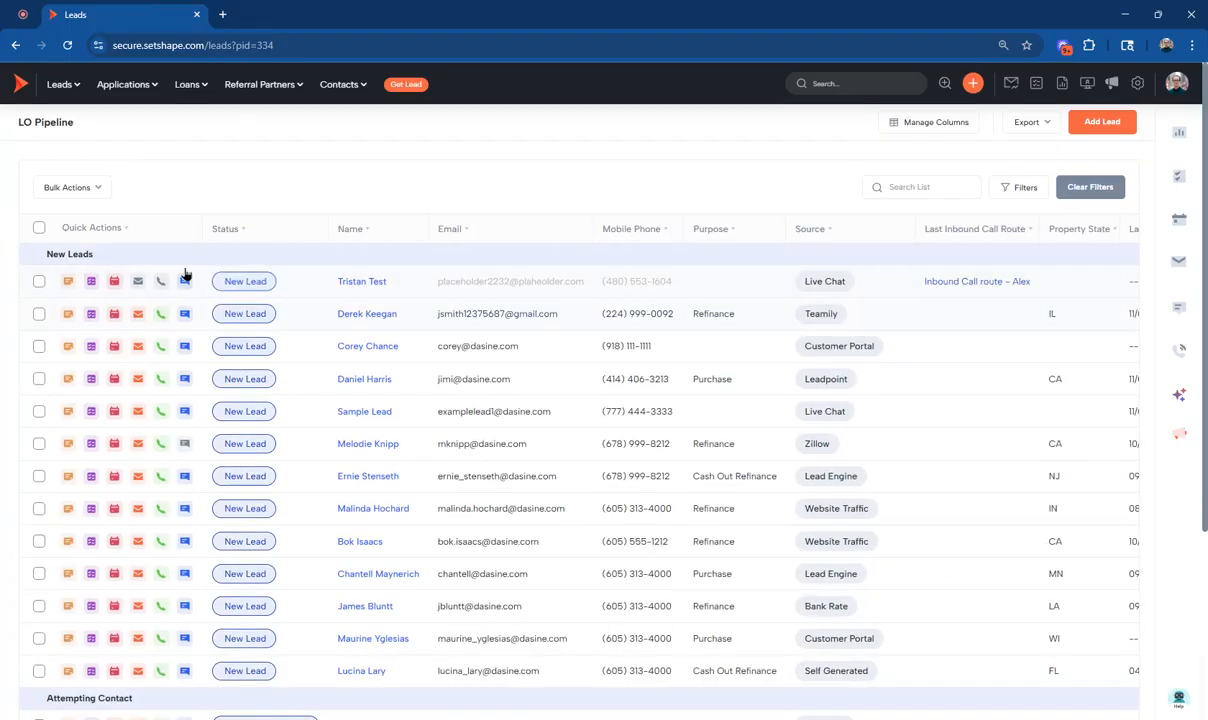
# Select all leads on the current page and start a bulk email to them.
pyautogui.click(76, 189)
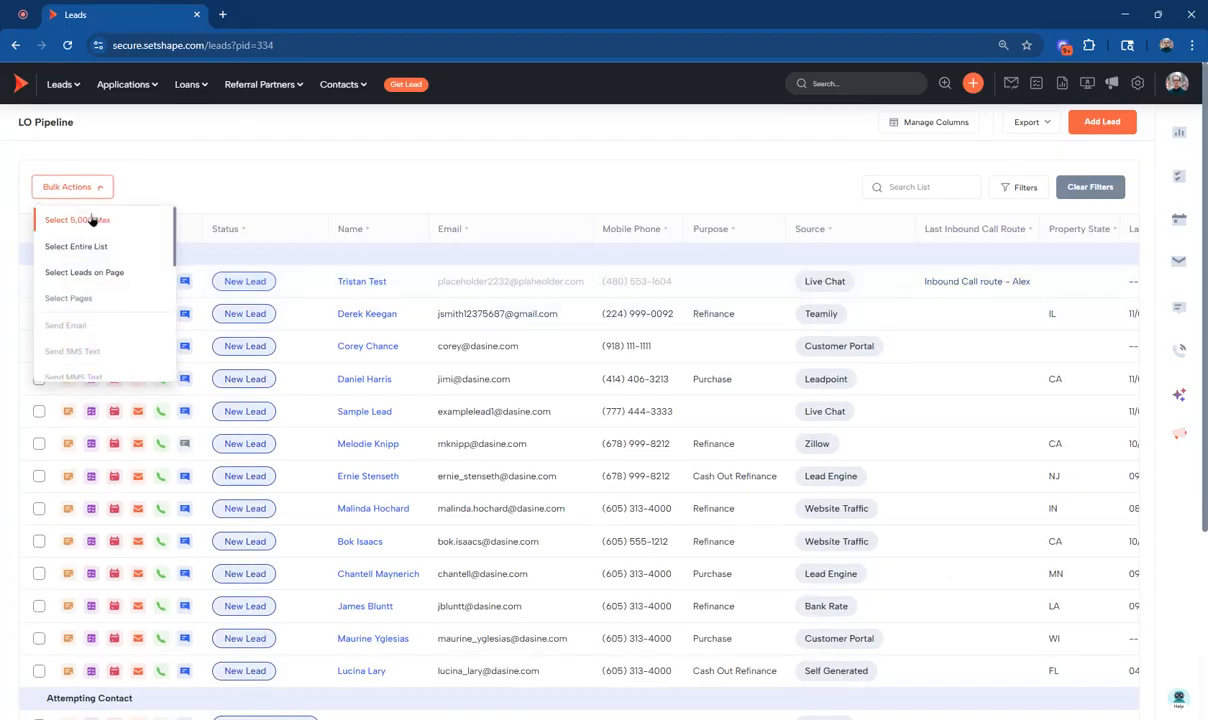
pyautogui.click(100, 271)
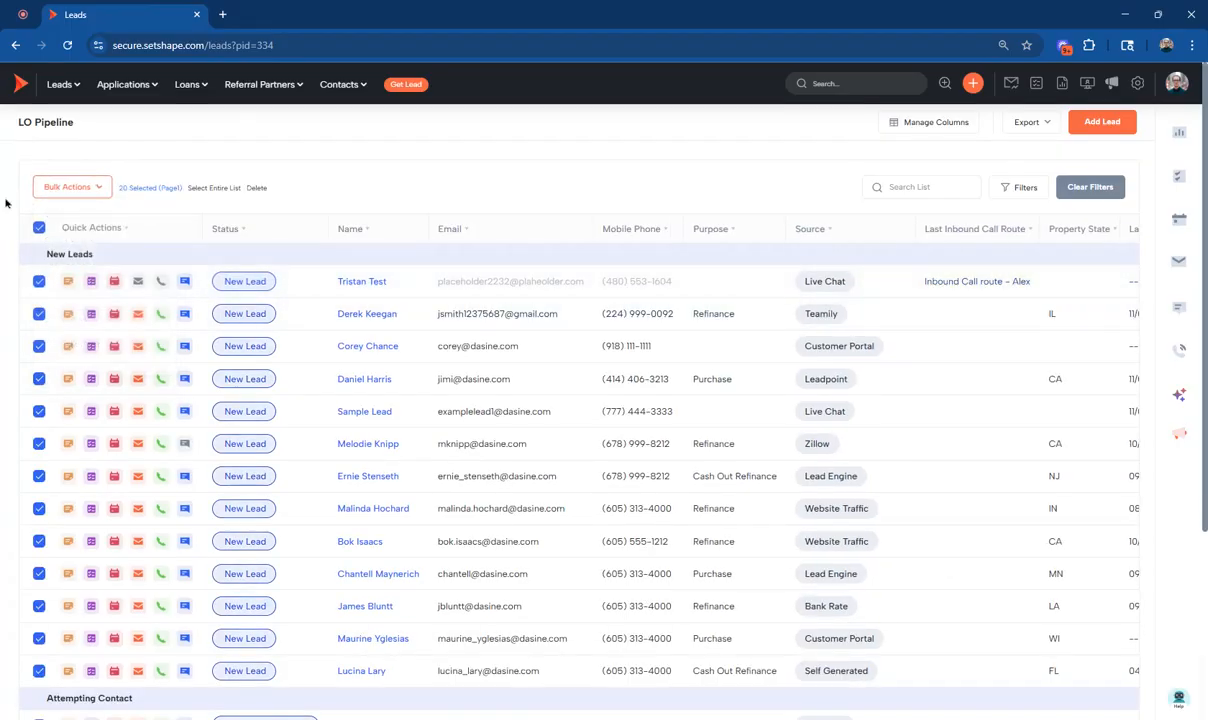
pyautogui.click(72, 191)
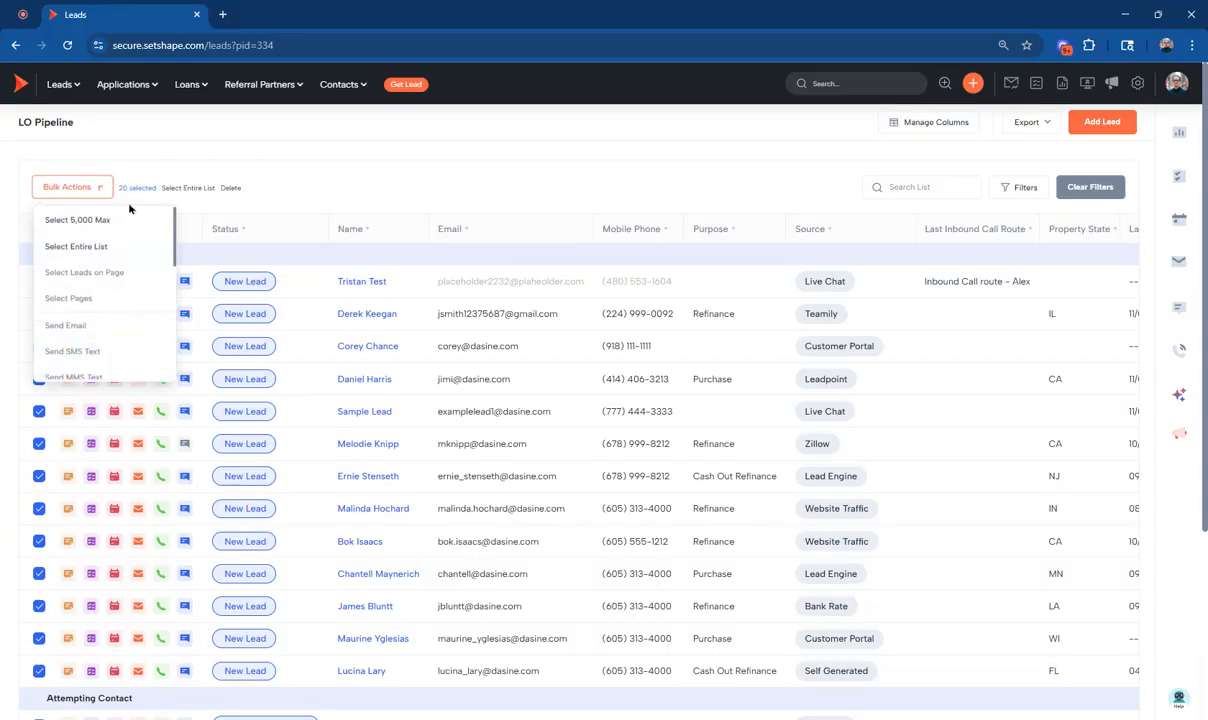
pyautogui.click(77, 326)
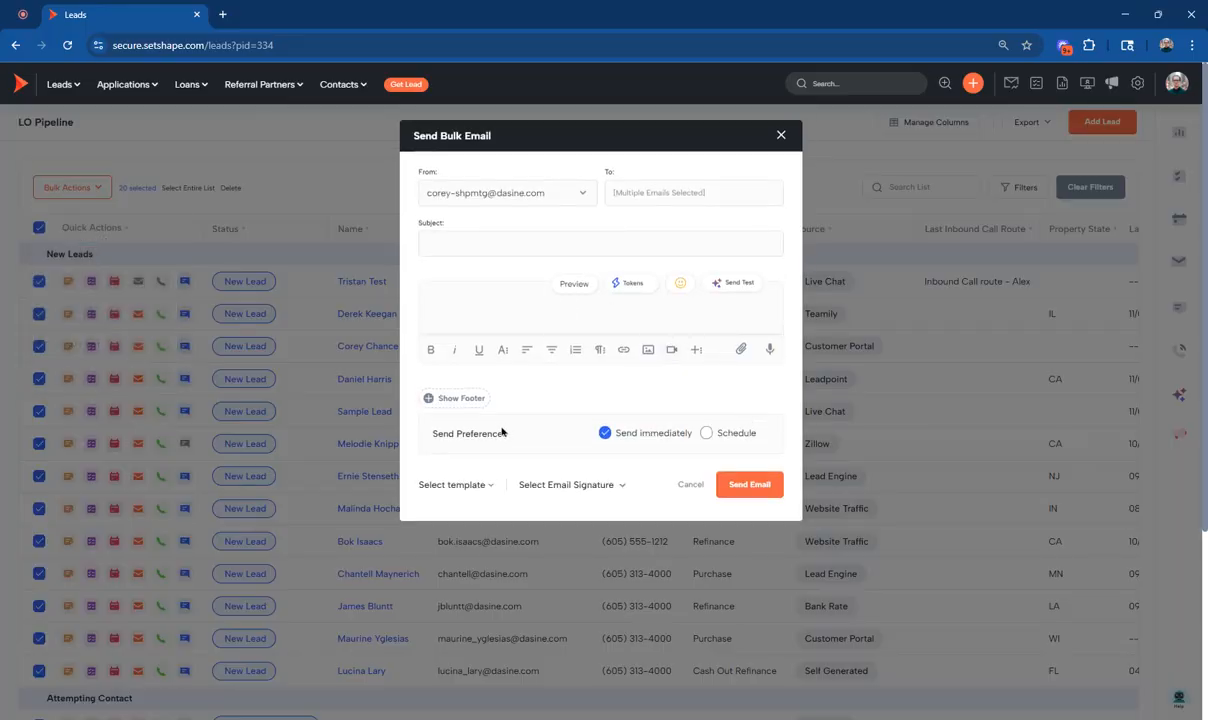
# Search the email templates for "newsletter", apply Newsletter: Fluctuating Interest Rates to the bulk email and review its content.
pyautogui.click(450, 484)
pyautogui.write('ne')
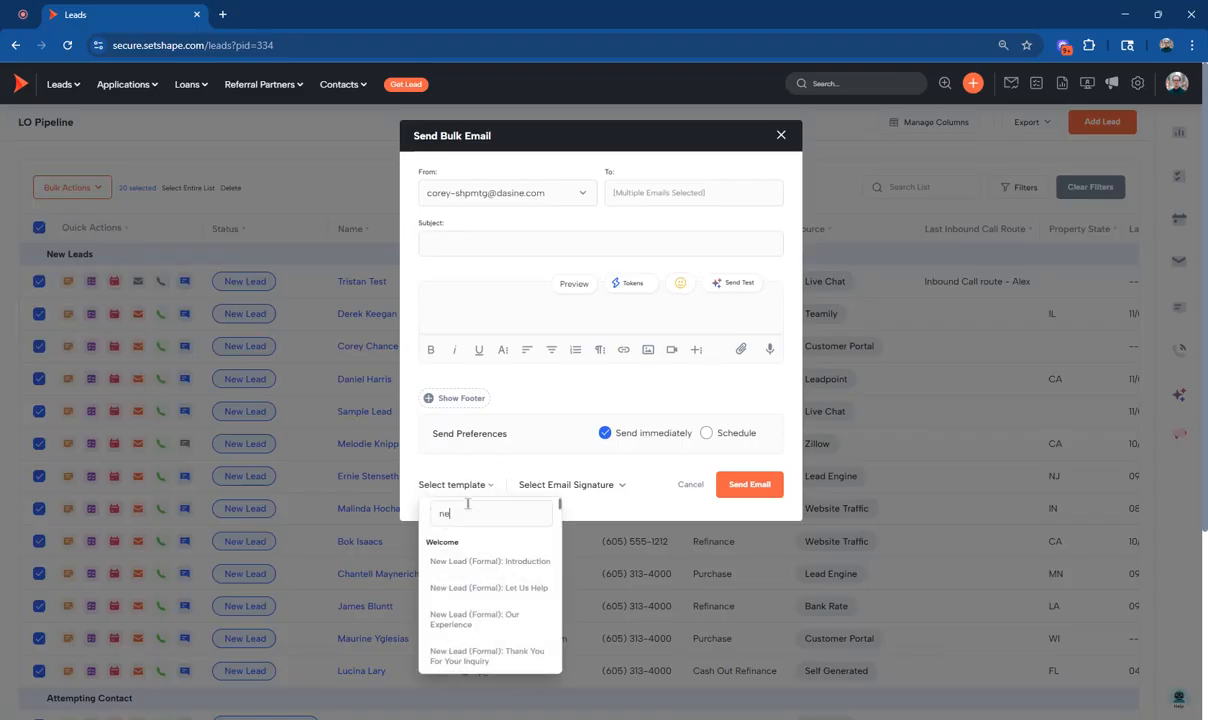
pyautogui.write('wsletter')
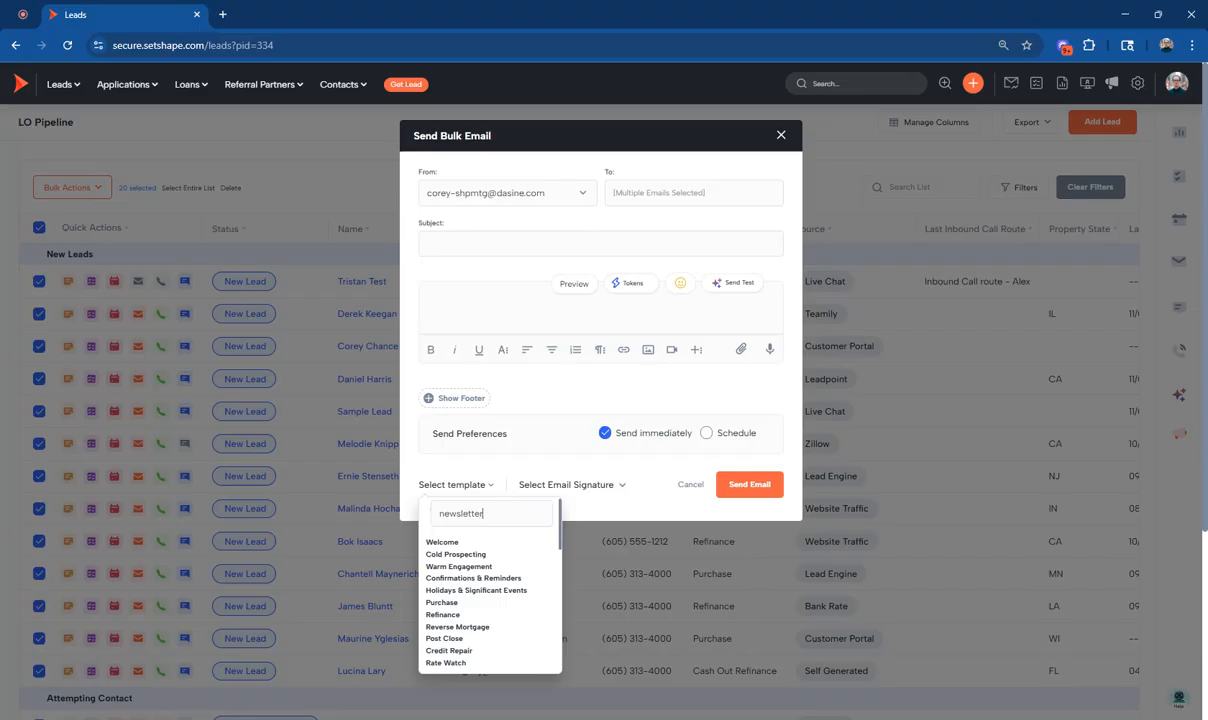
pyautogui.scroll(-2, 559, 612)
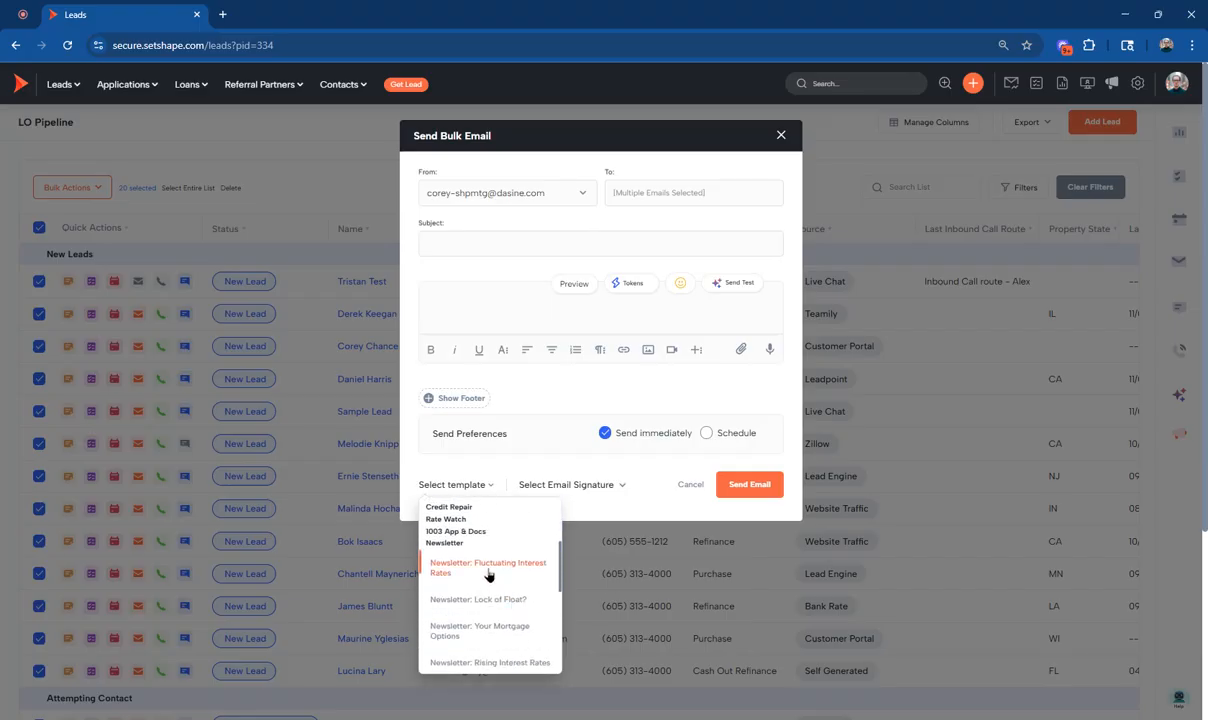
pyautogui.click(488, 571)
pyautogui.scroll(-3, 605, 455)
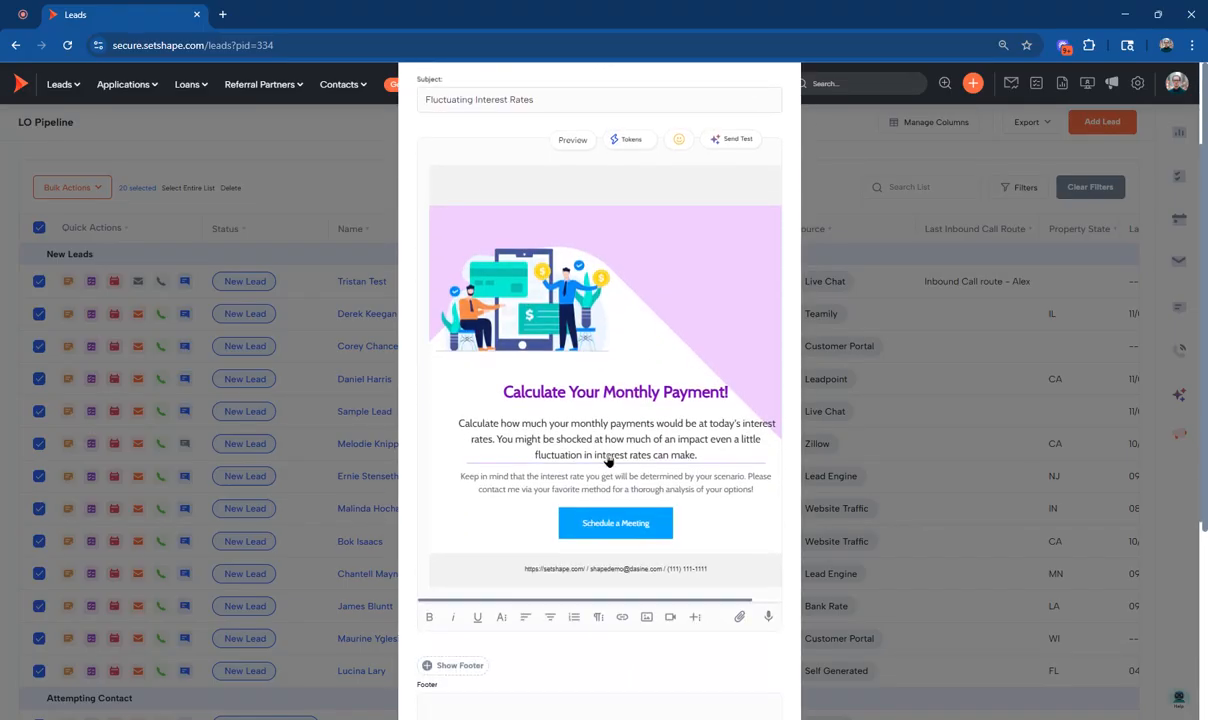
pyautogui.click(599, 356)
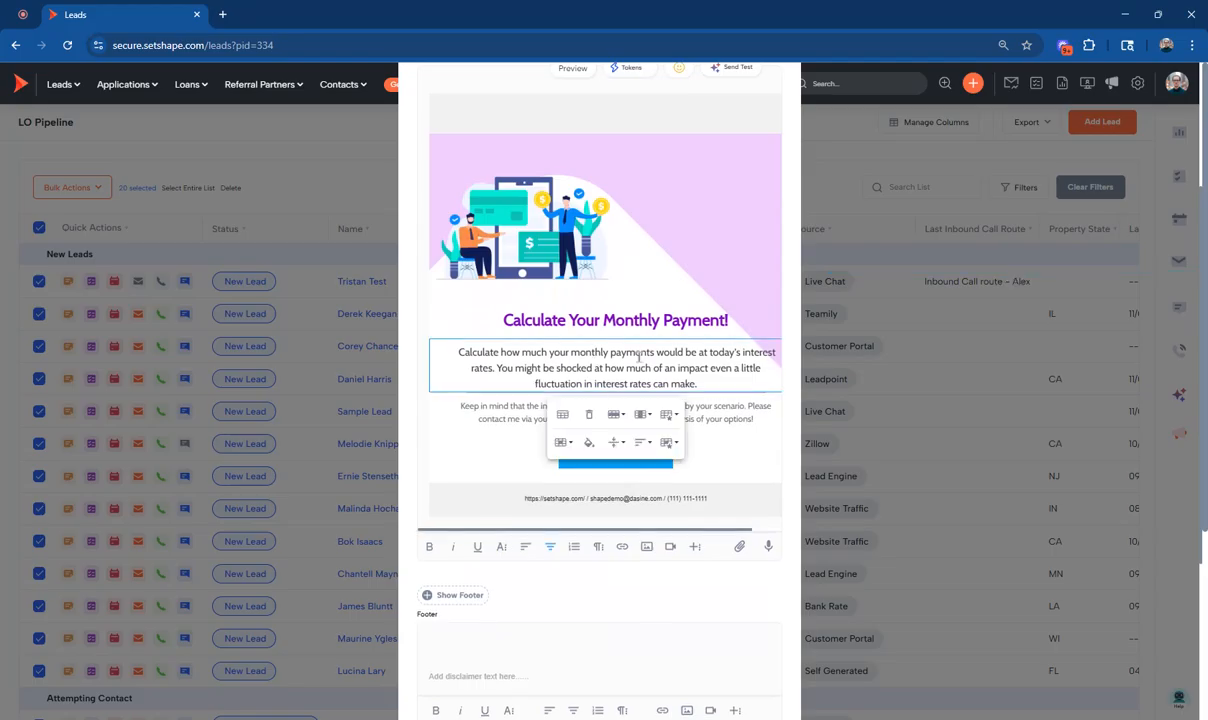
# Switch the bulk email's send preference to Schedule, inspect its date and time fields, and close the email without sending it.
pyautogui.moveTo(642, 355); pyautogui.dragTo(603, 352)
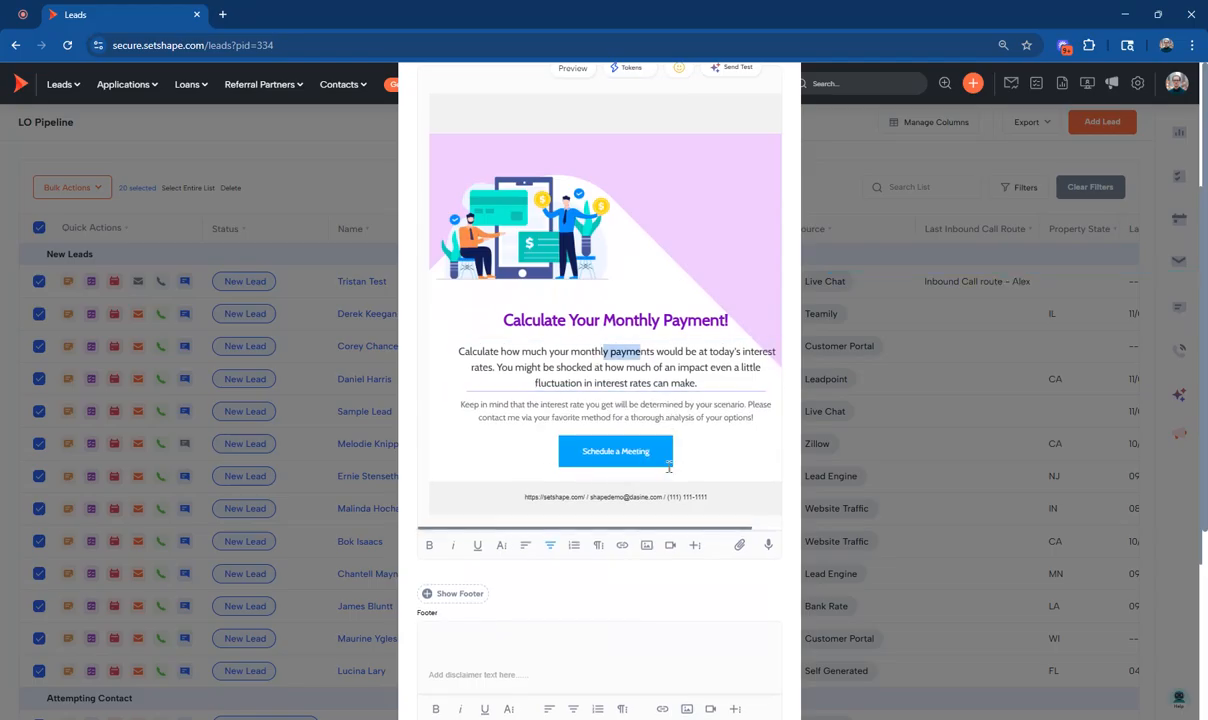
pyautogui.scroll(-3, 669, 467)
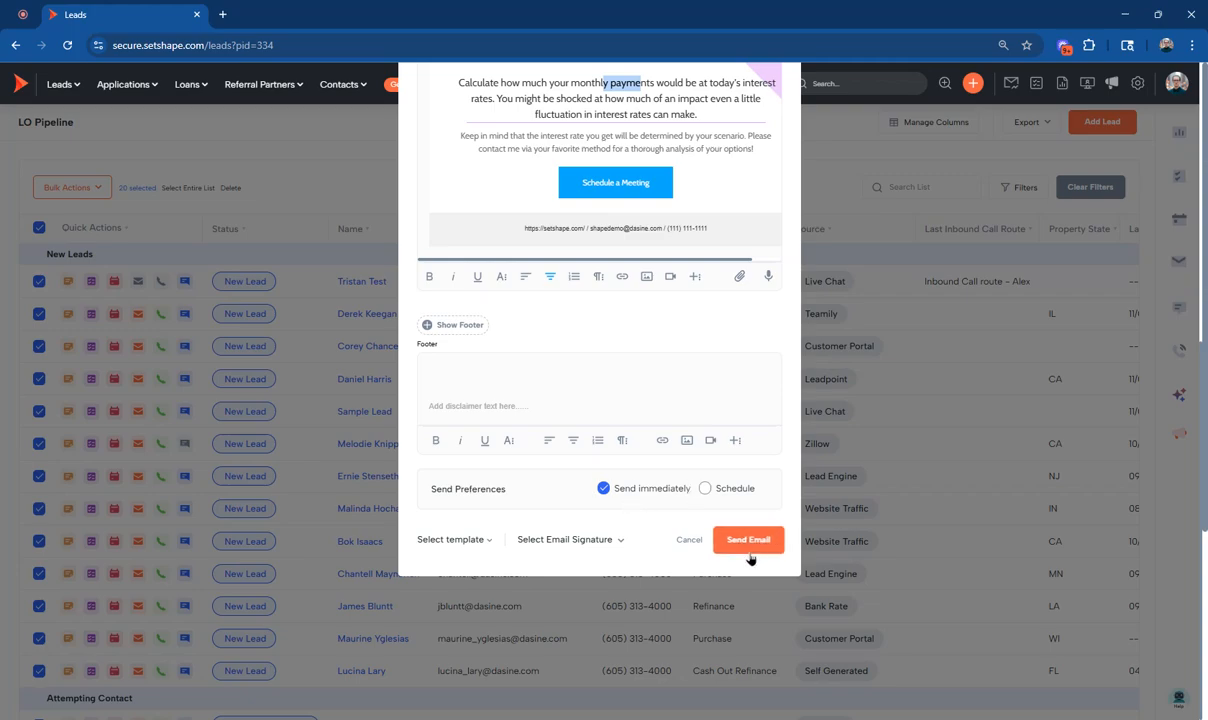
pyautogui.click(705, 489)
pyautogui.click(577, 534)
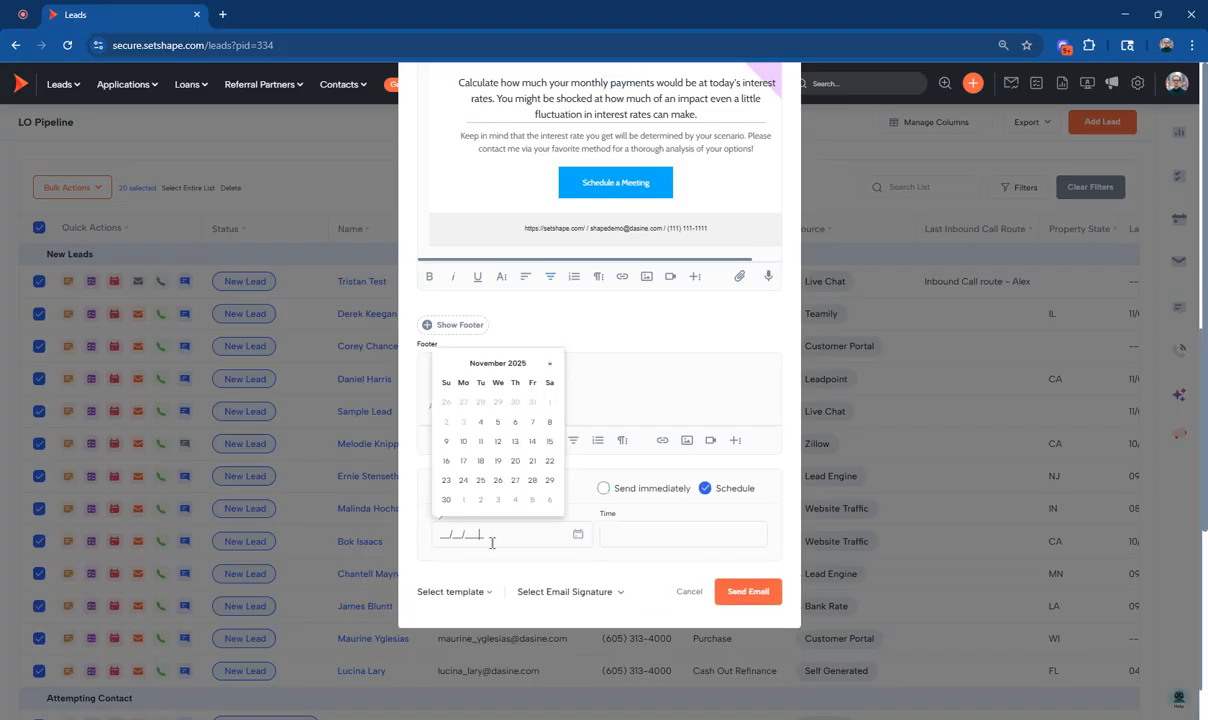
pyautogui.click(690, 535)
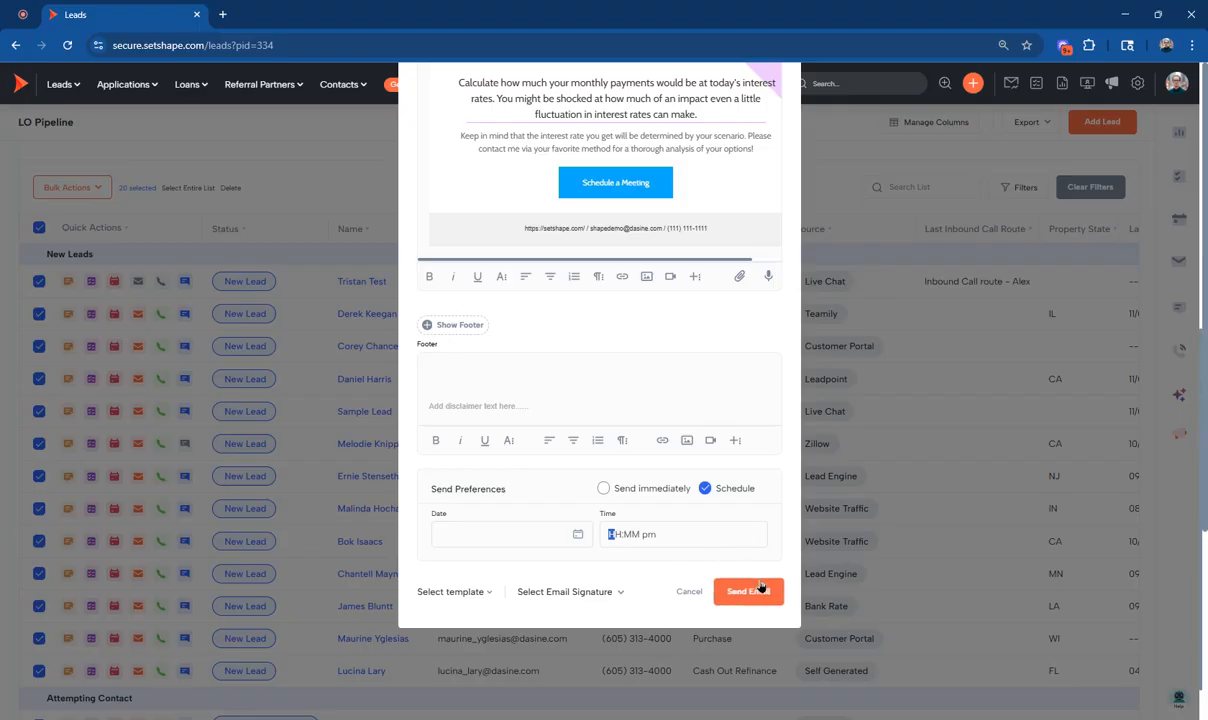
pyautogui.scroll(5, 710, 598)
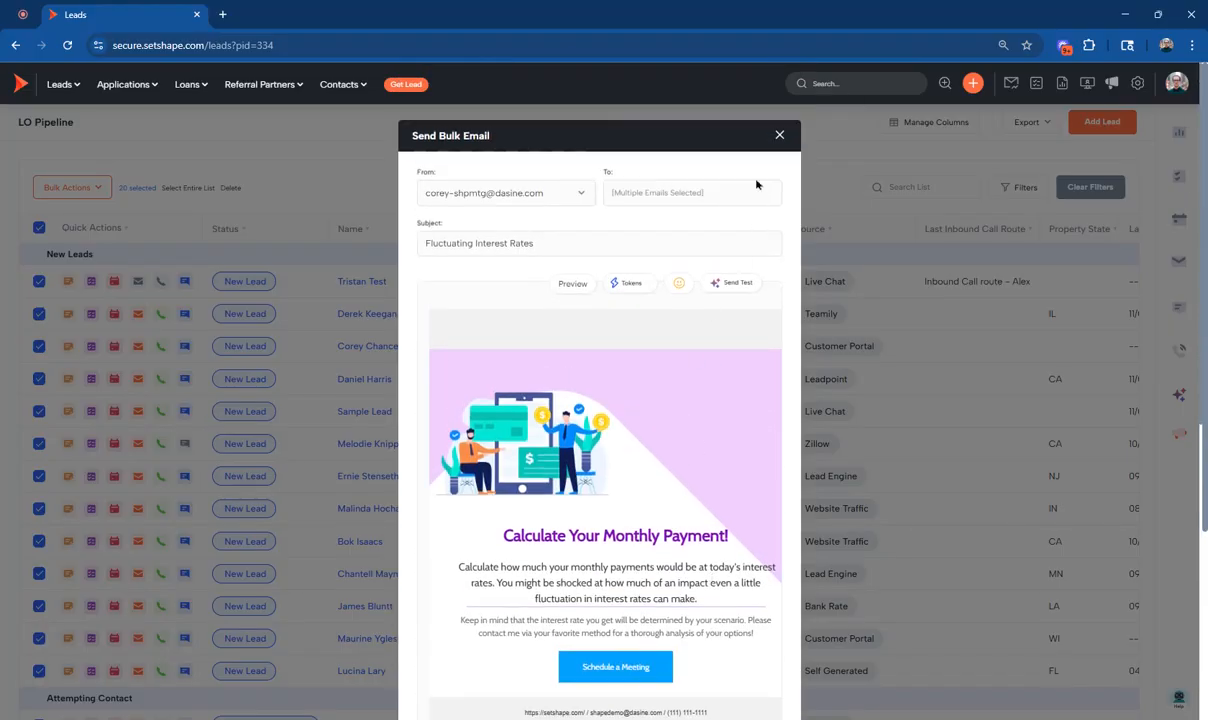
pyautogui.click(779, 137)
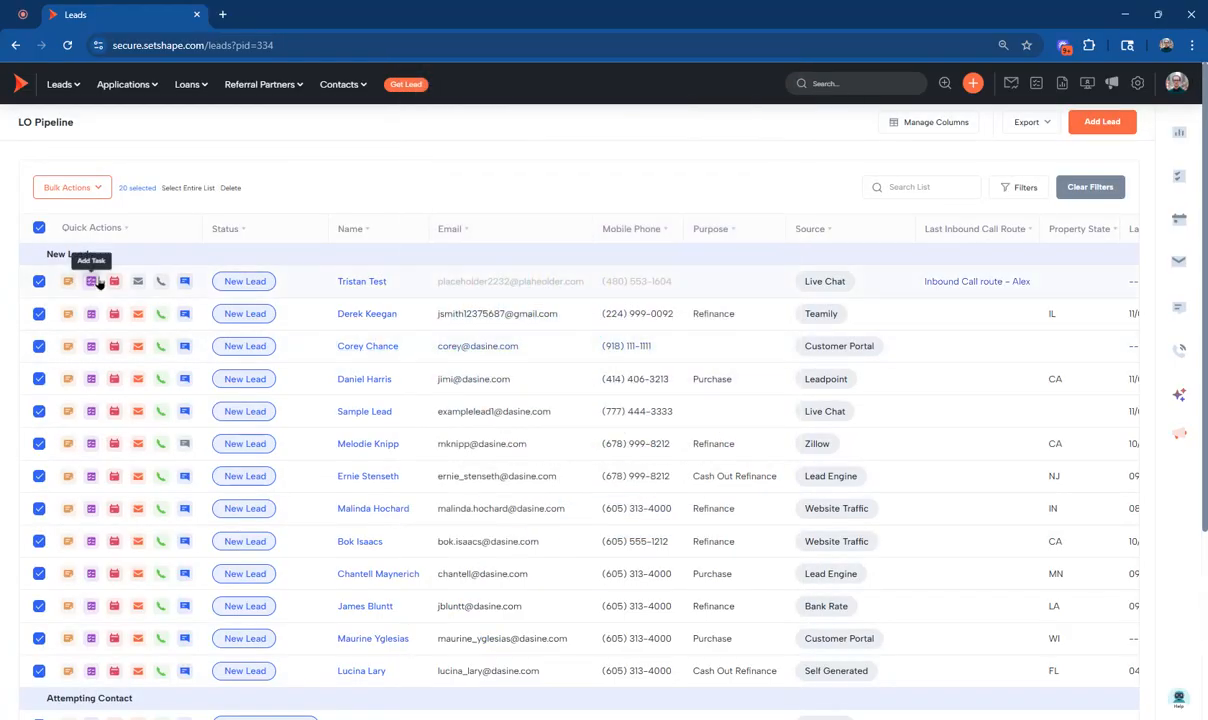